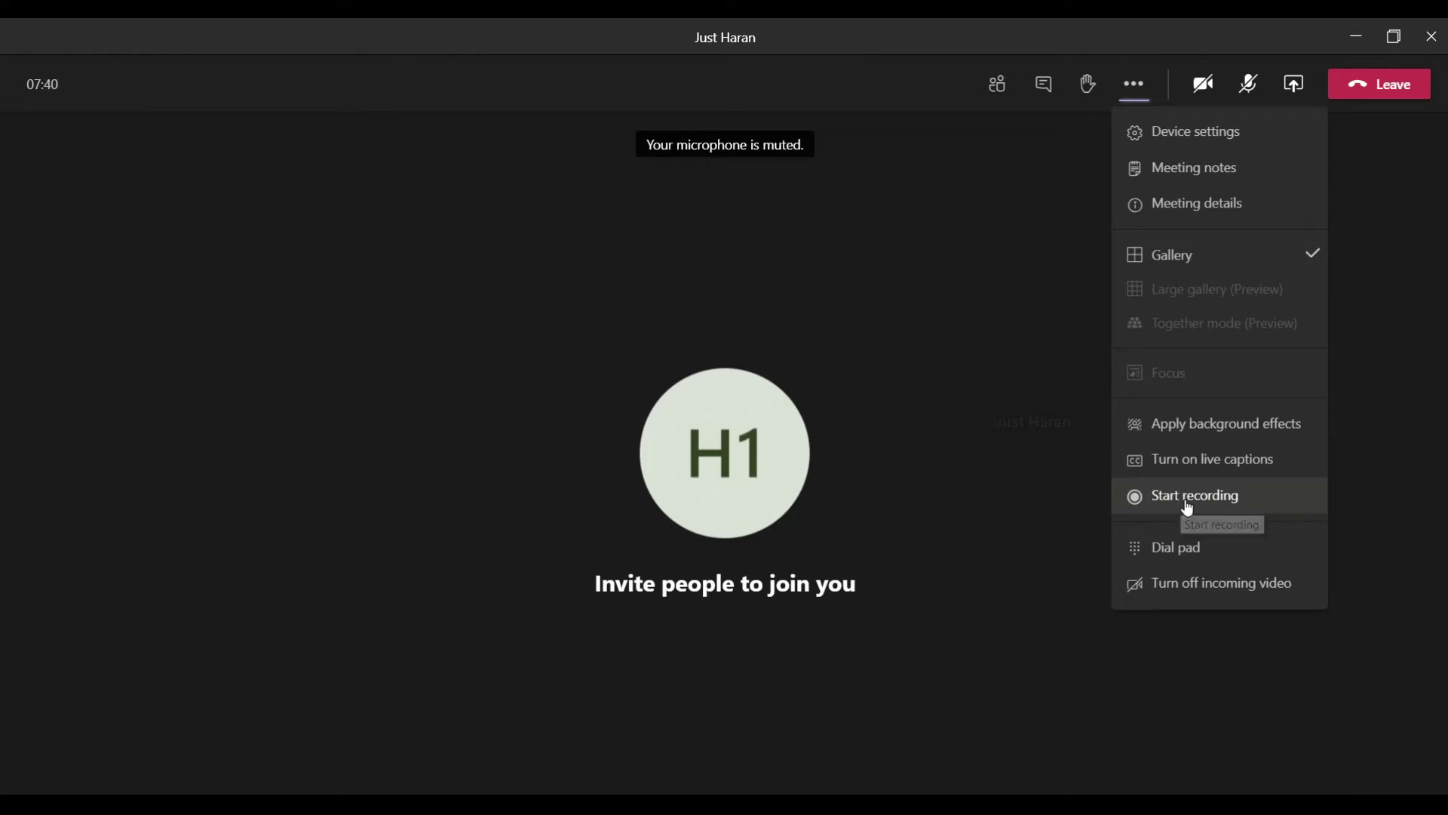
Start recording the meeting, end that recording, and confirm that it should stop.
{"action": "left_click", "coordinate": [1188, 504]}
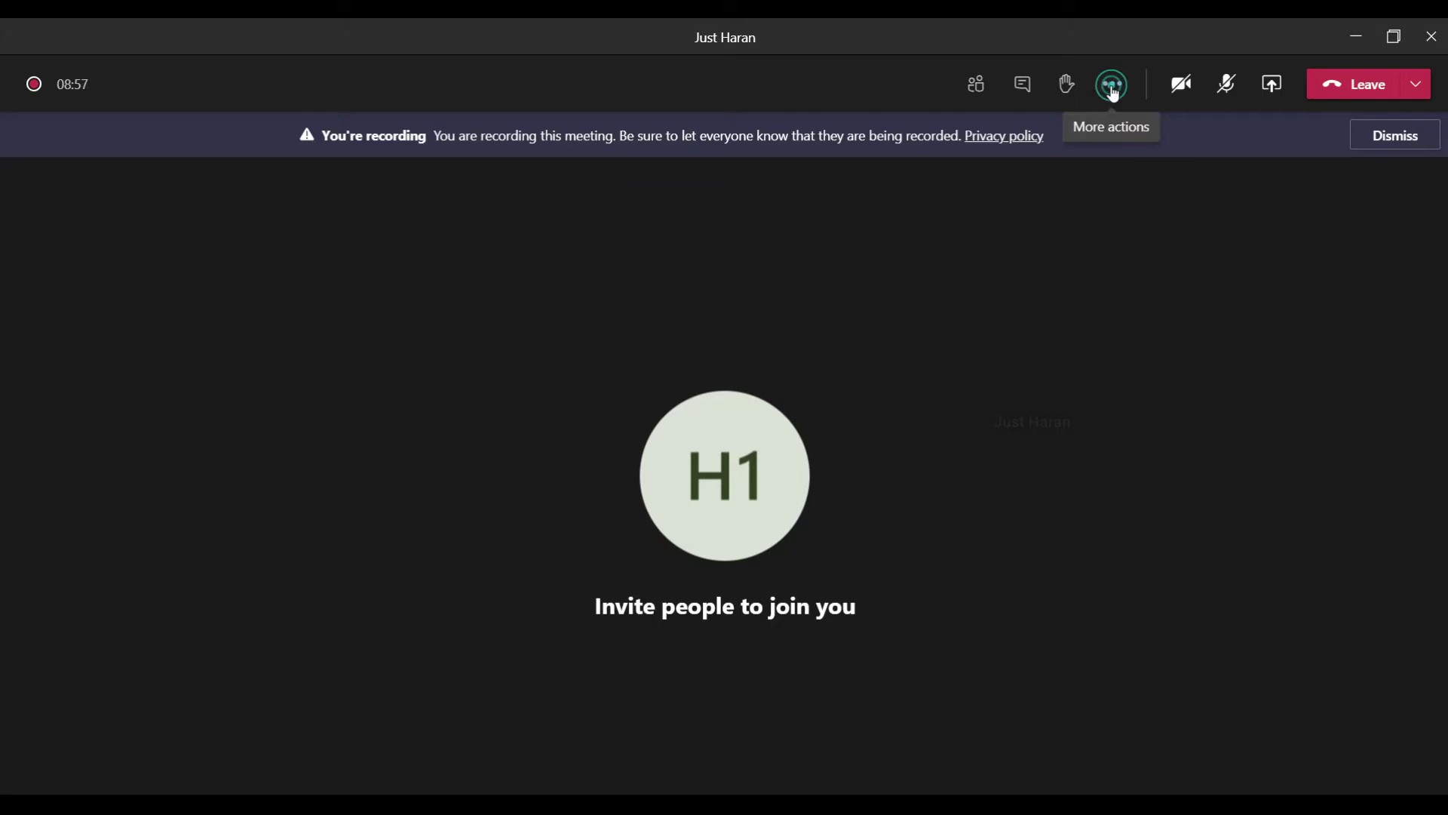
{"action": "left_click", "coordinate": [1113, 86]}
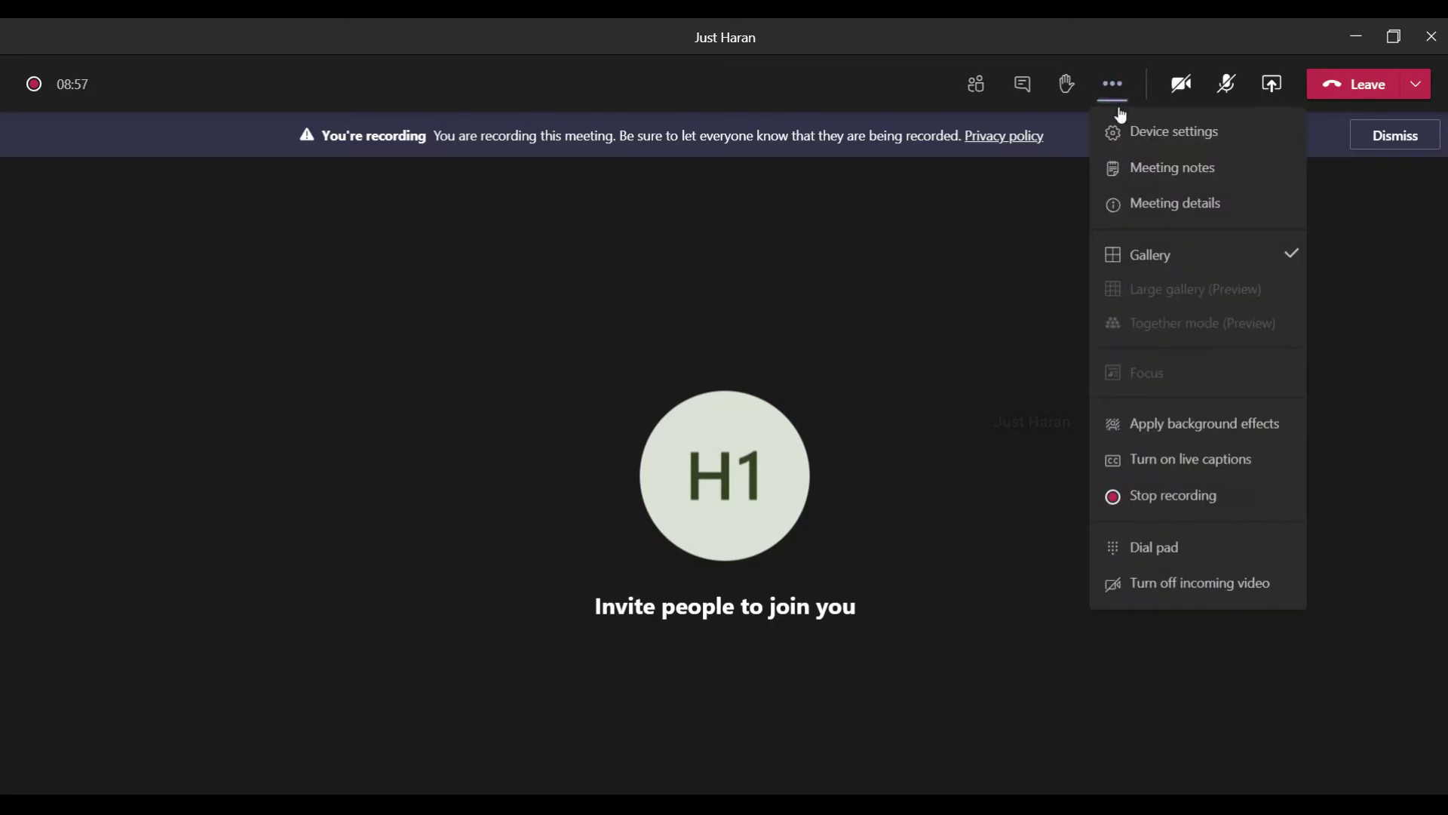
{"action": "left_click", "coordinate": [1142, 504]}
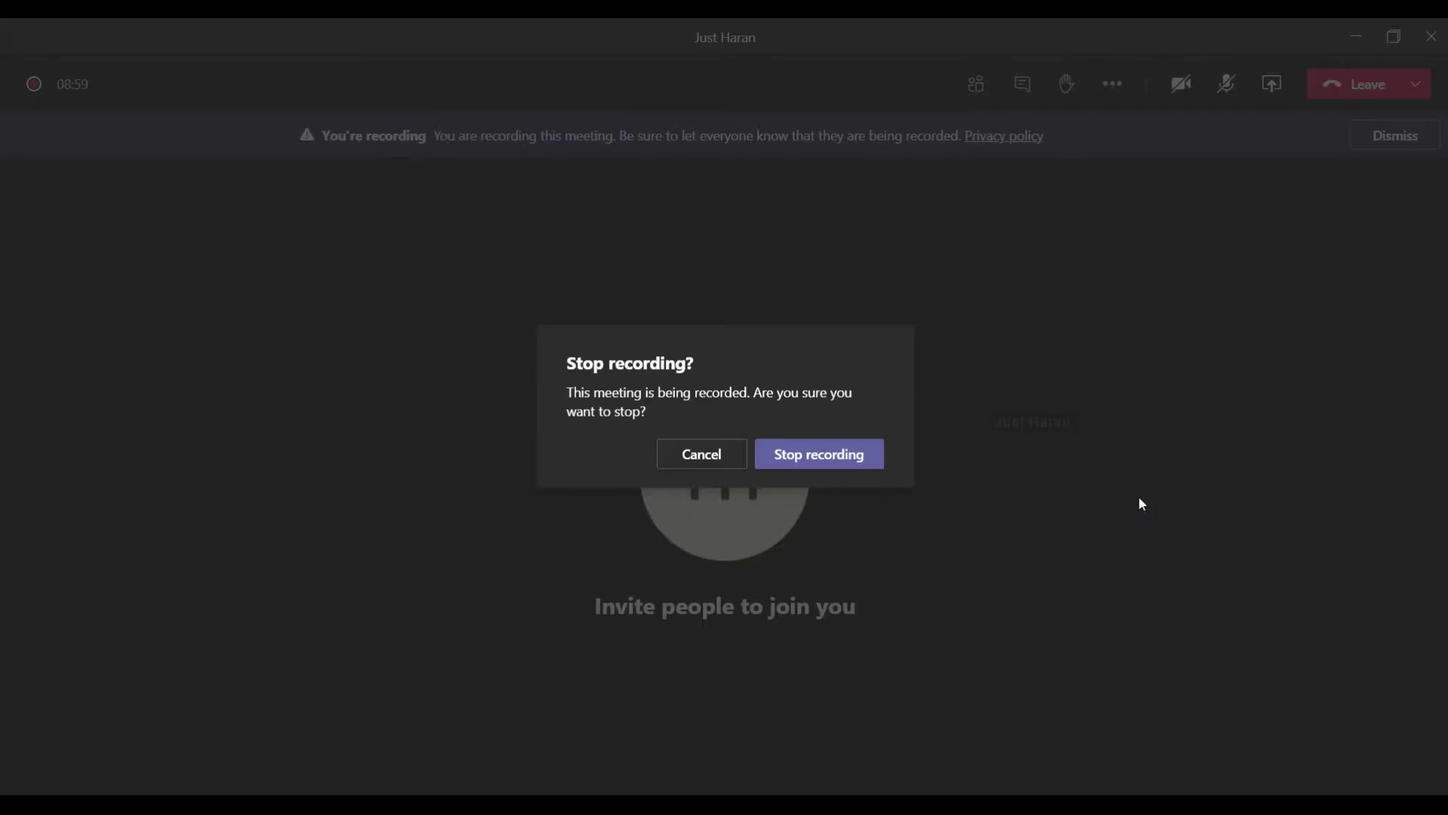
{"action": "left_click", "coordinate": [840, 455]}
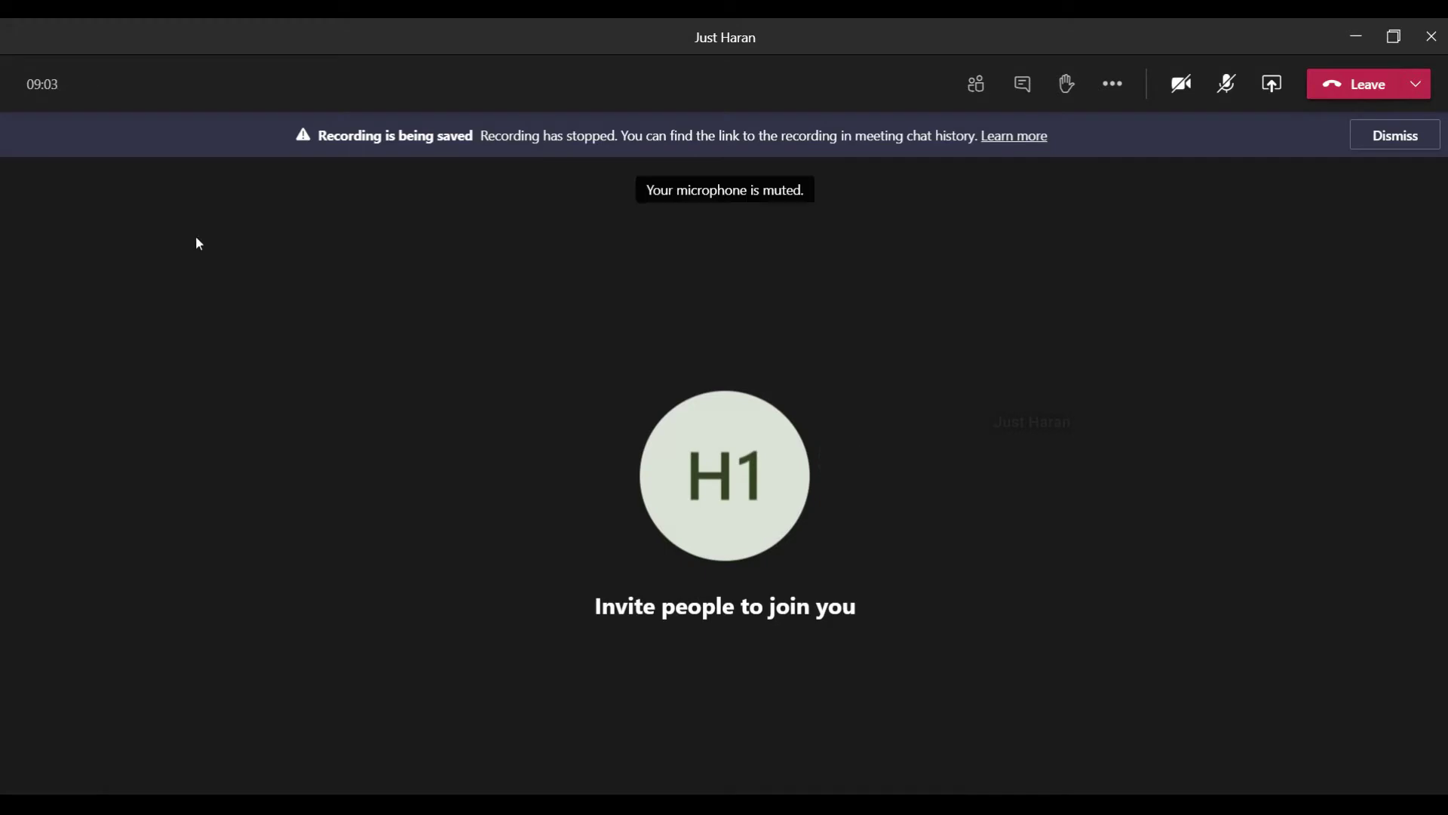
{"action": "left_click_drag", "start_coordinate": [325, 134], "coordinate": [535, 166]}
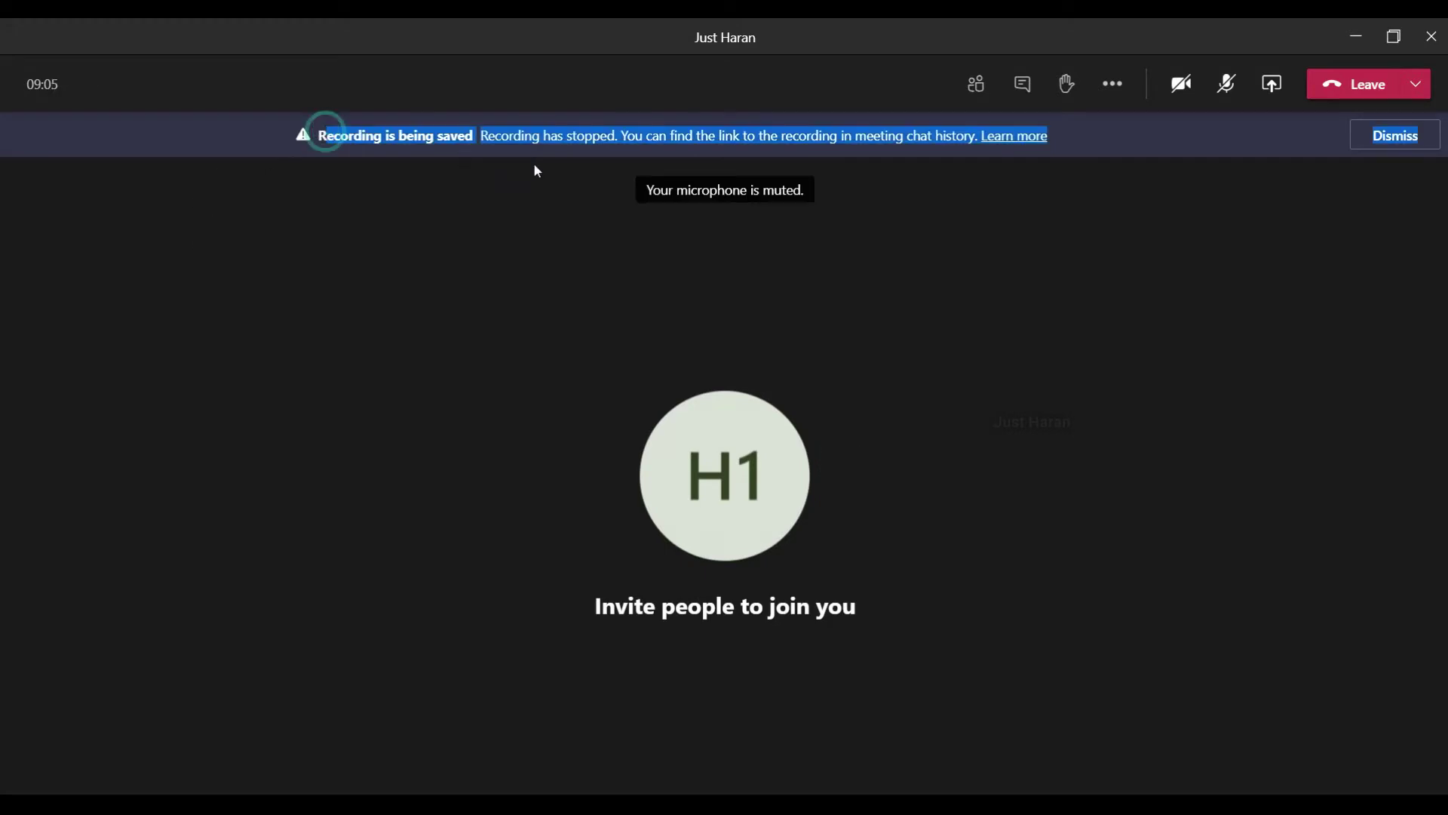
{"action": "left_click", "coordinate": [478, 136]}
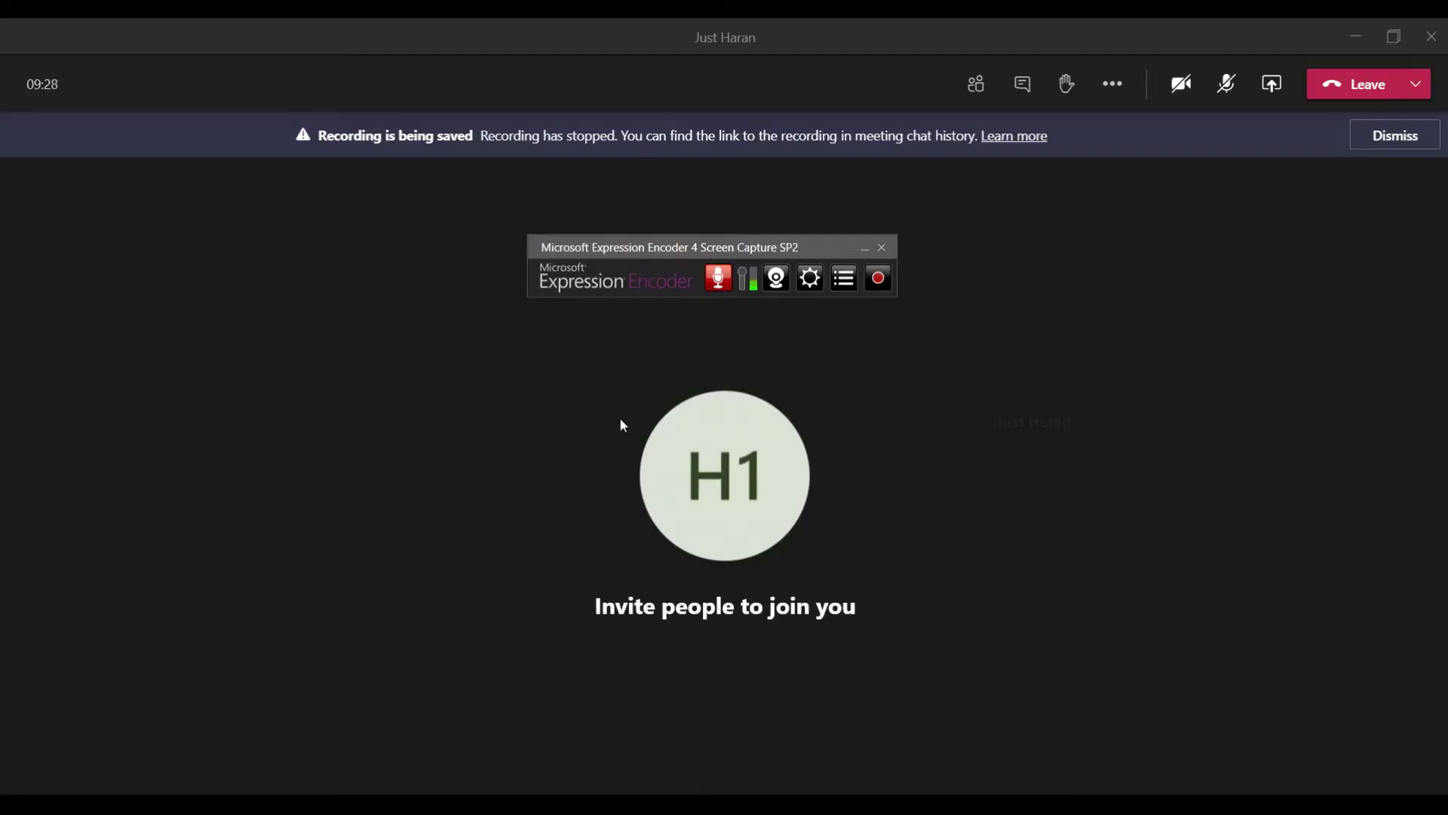
Move the Expression Encoder Screen Capture window above the meeting avatar and toggle its audio capture off and back on.
{"action": "left_click_drag", "start_coordinate": [623, 244], "coordinate": [596, 260]}
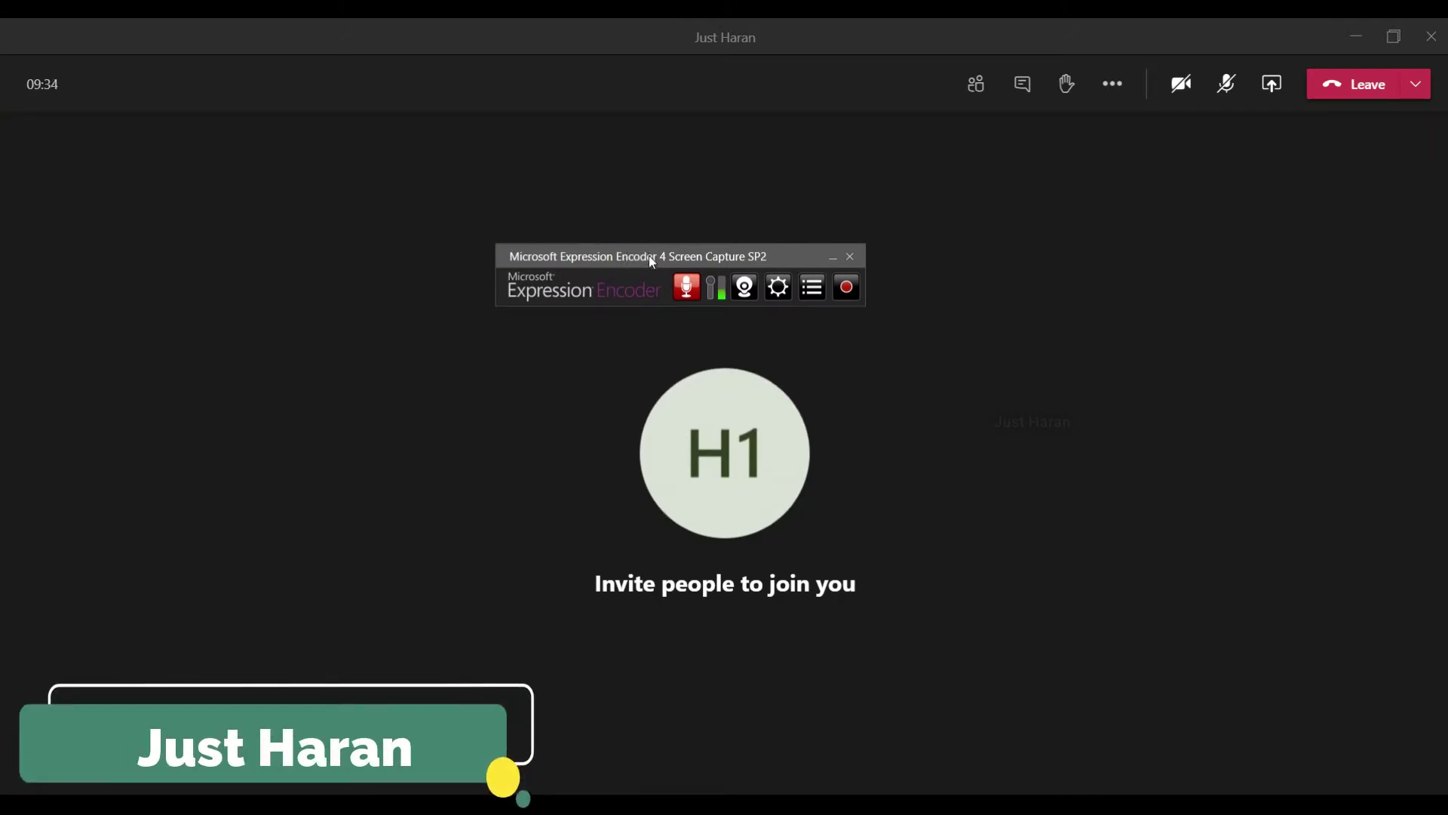
{"action": "left_click_drag", "start_coordinate": [650, 256], "coordinate": [681, 233]}
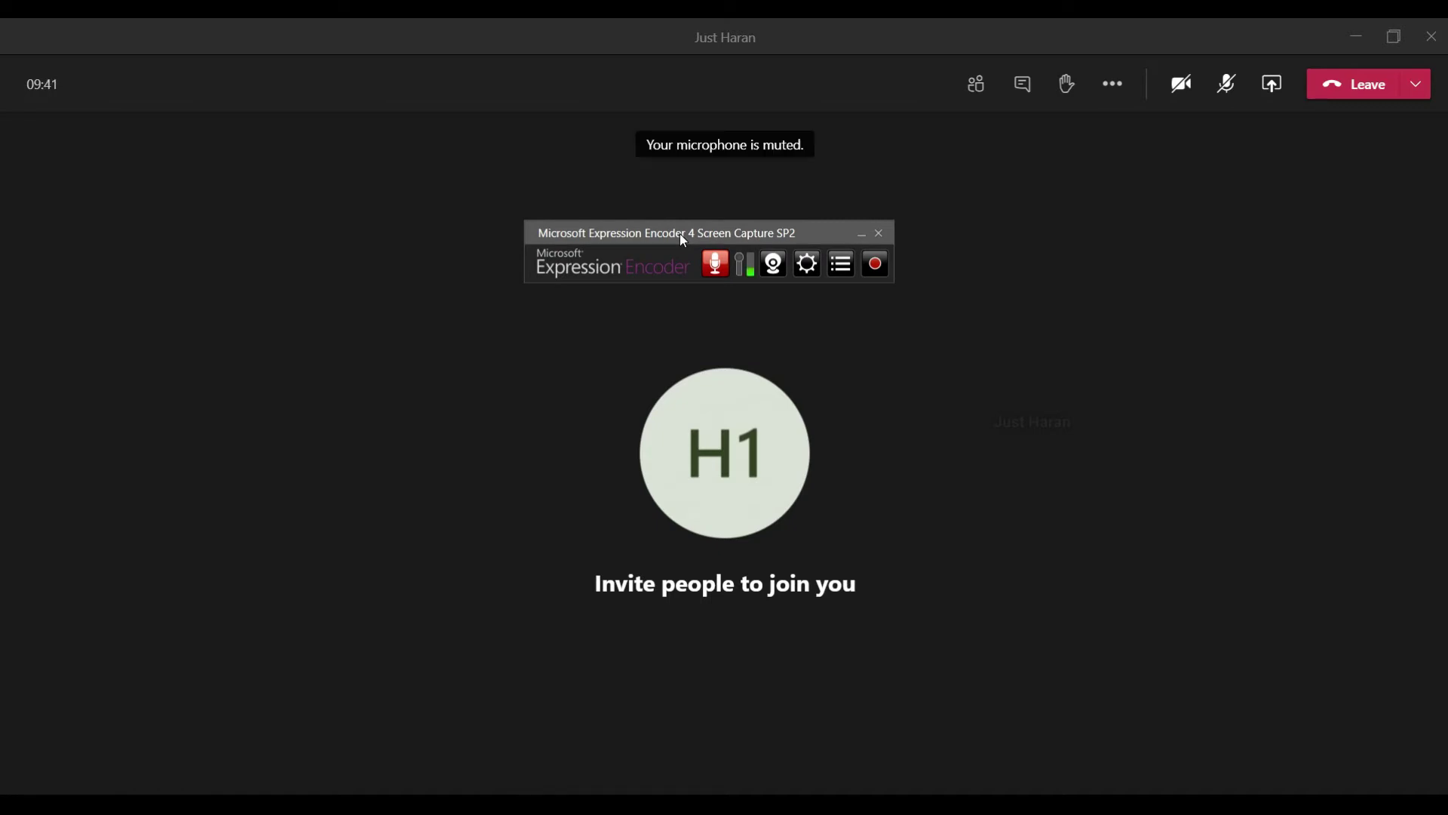
{"action": "left_click_drag", "start_coordinate": [683, 235], "coordinate": [700, 219]}
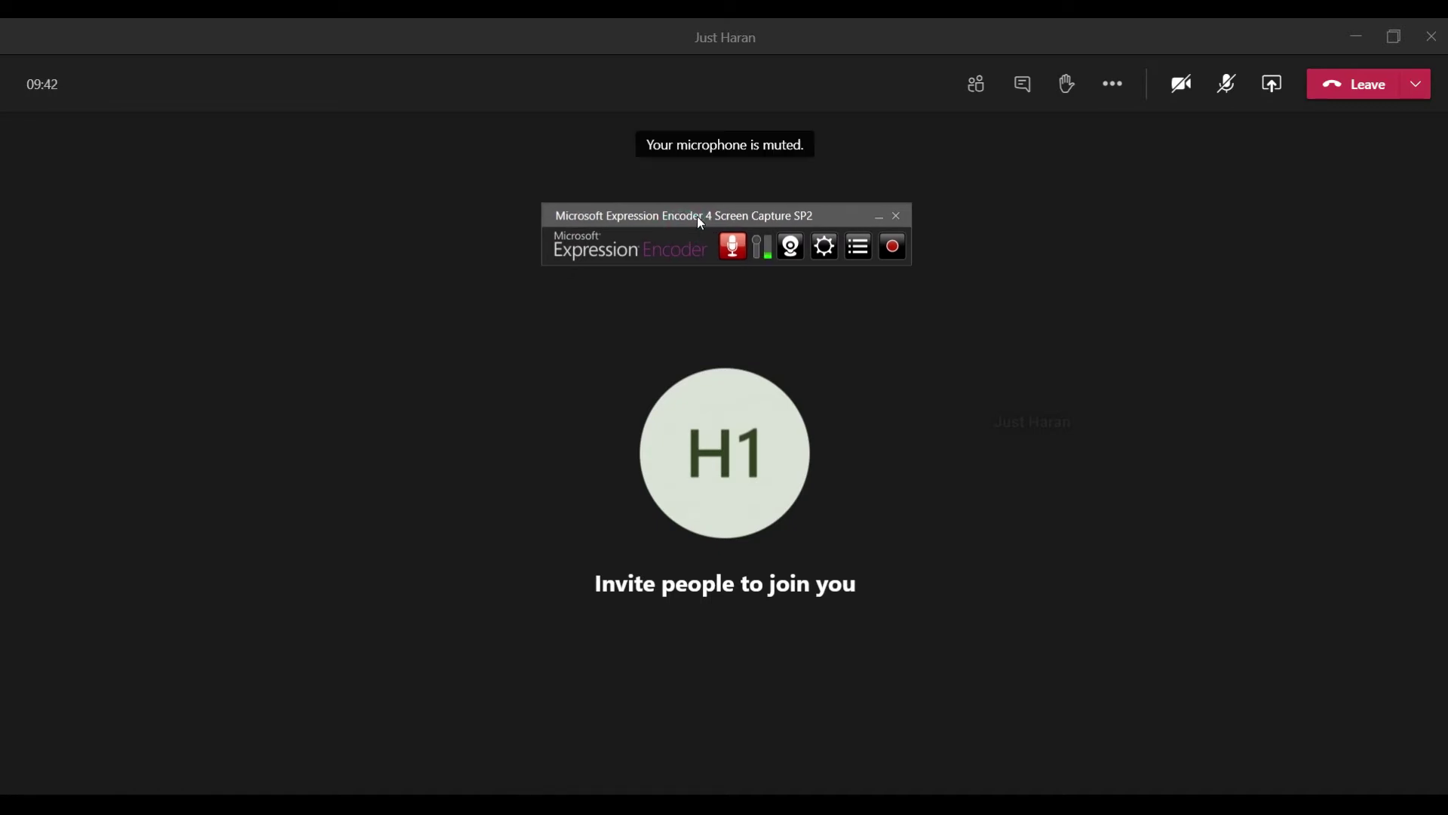
{"action": "left_click", "coordinate": [733, 248]}
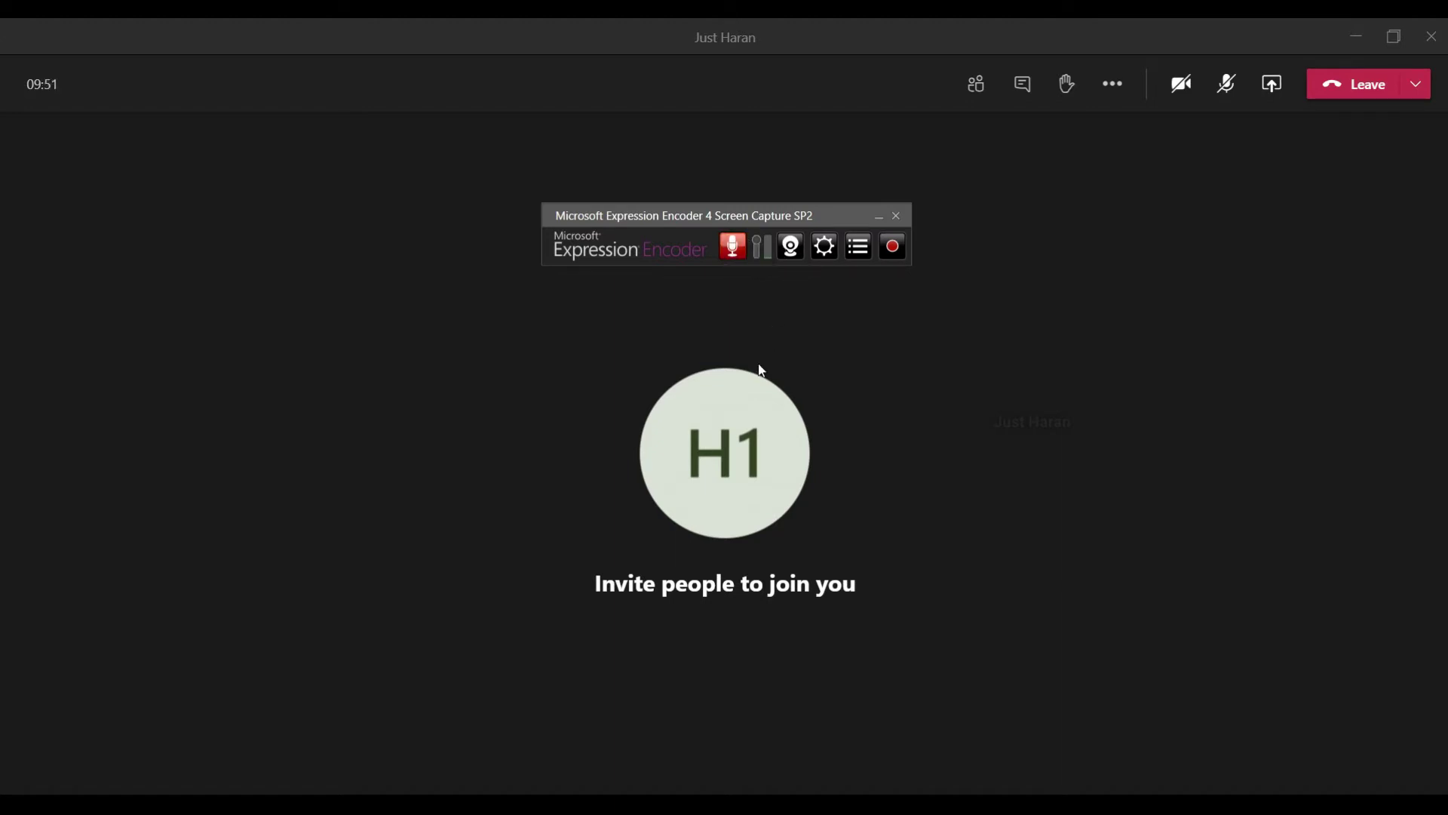
{"action": "left_click", "coordinate": [728, 250]}
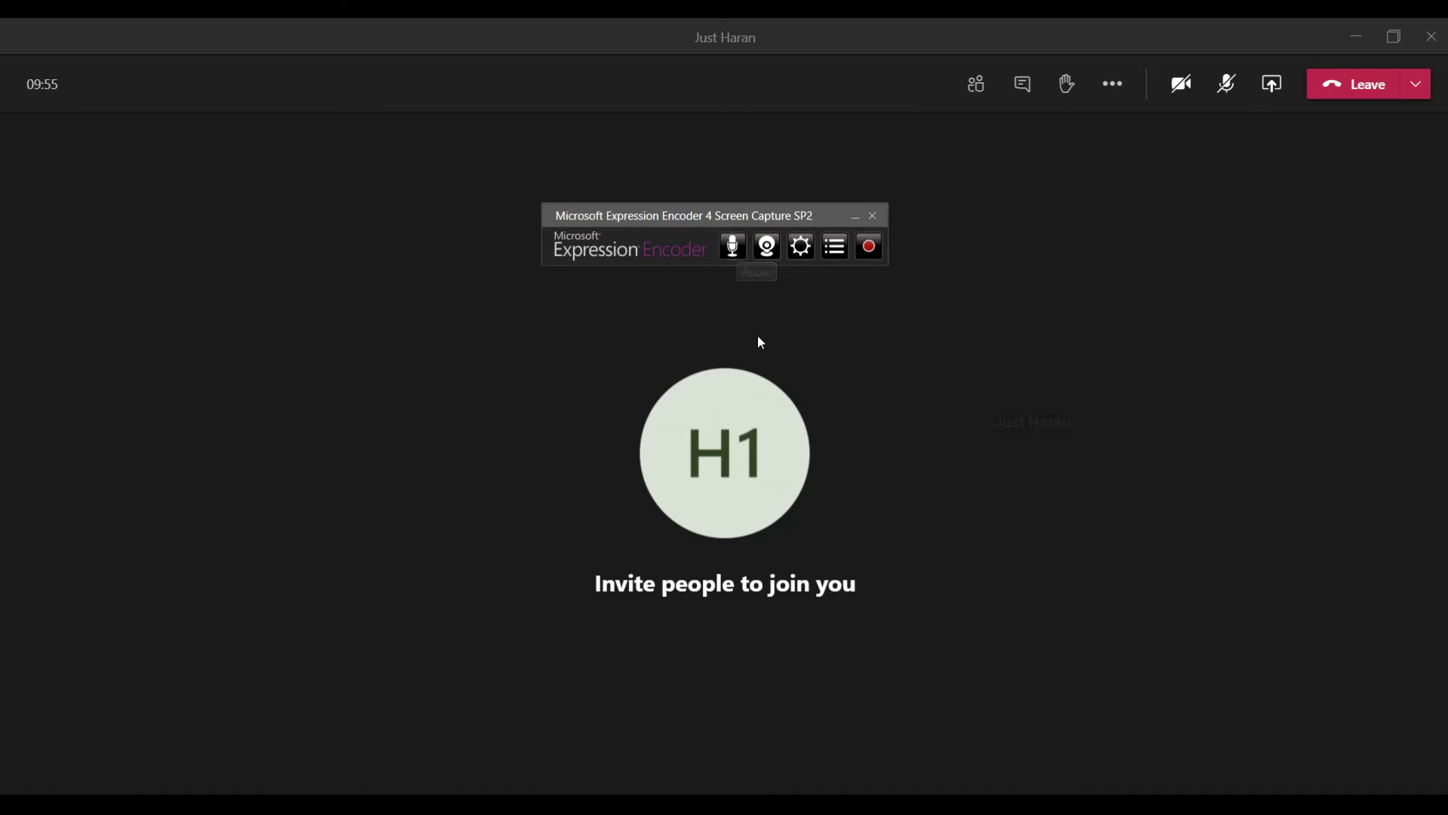
{"action": "left_click", "coordinate": [733, 247]}
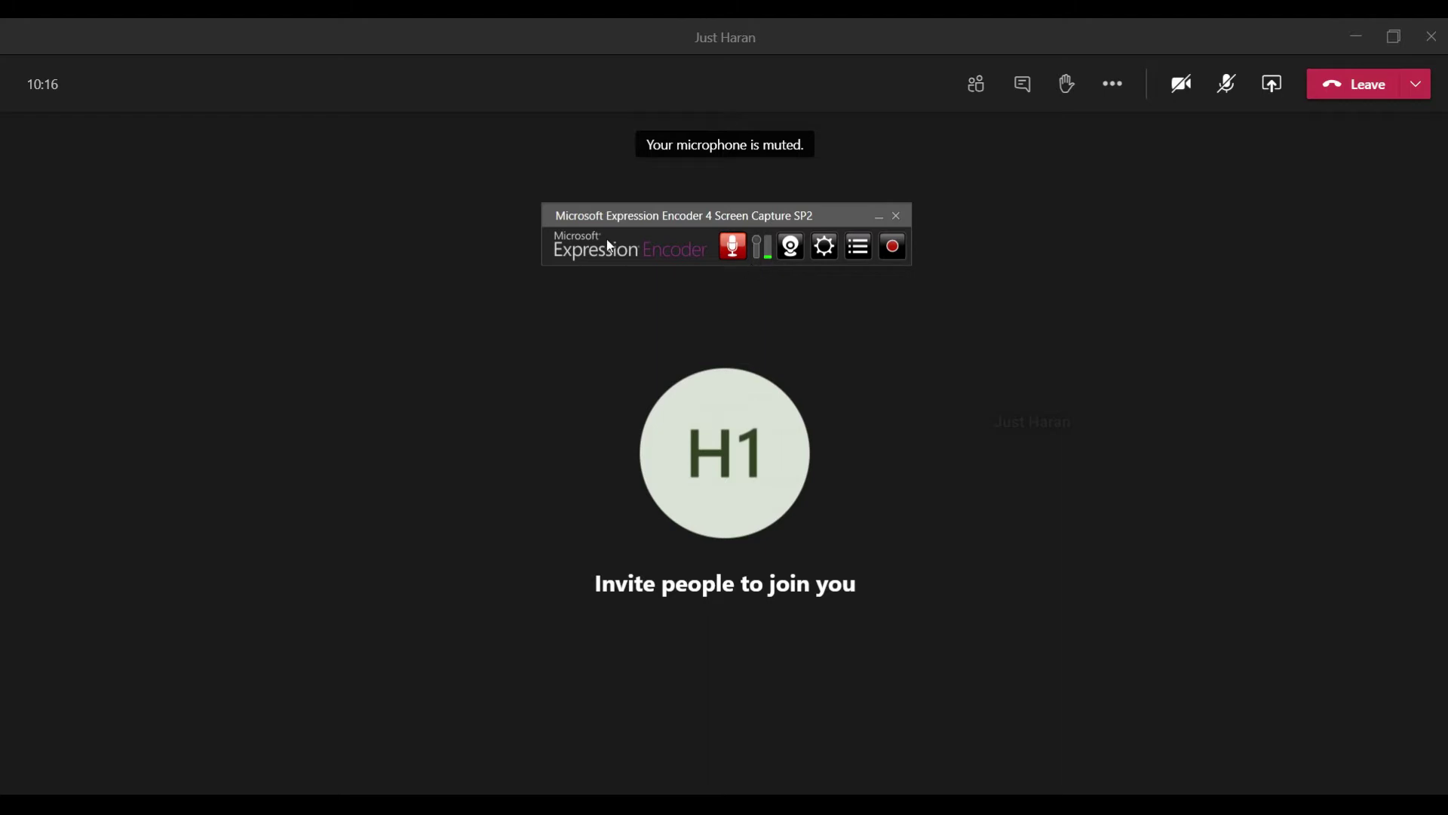
Frame a capture region of about 1900 × 977 pixels around the meeting and start the screen capture, accepting the hidden toolbar.
{"action": "left_click", "coordinate": [893, 248]}
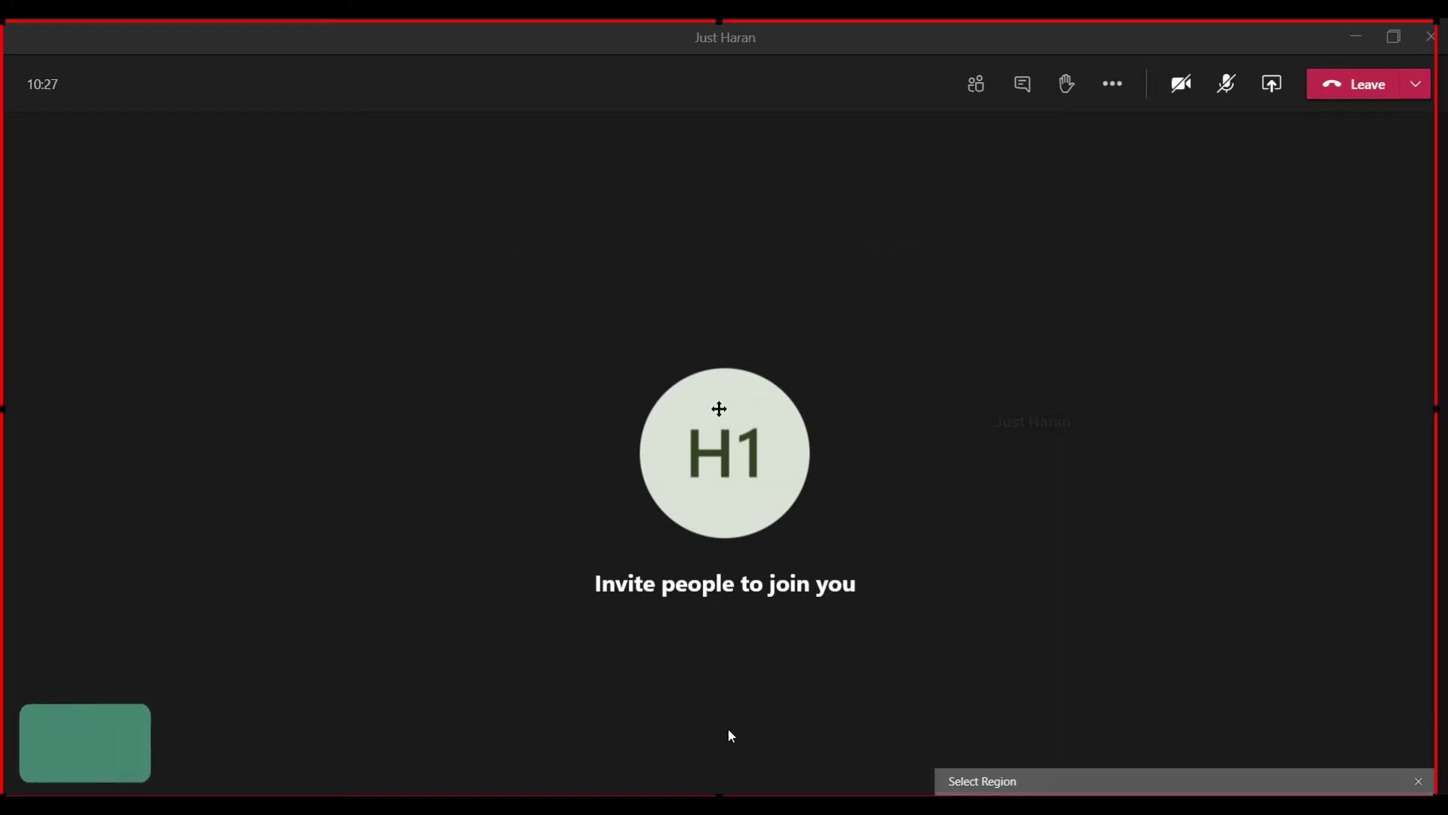
{"action": "mouse_move", "coordinate": [729, 763]}
{"action": "left_mouse_down"}
{"action": "mouse_move", "coordinate": [713, 632]}
{"action": "mouse_move", "coordinate": [731, 782]}
{"action": "left_mouse_up"}
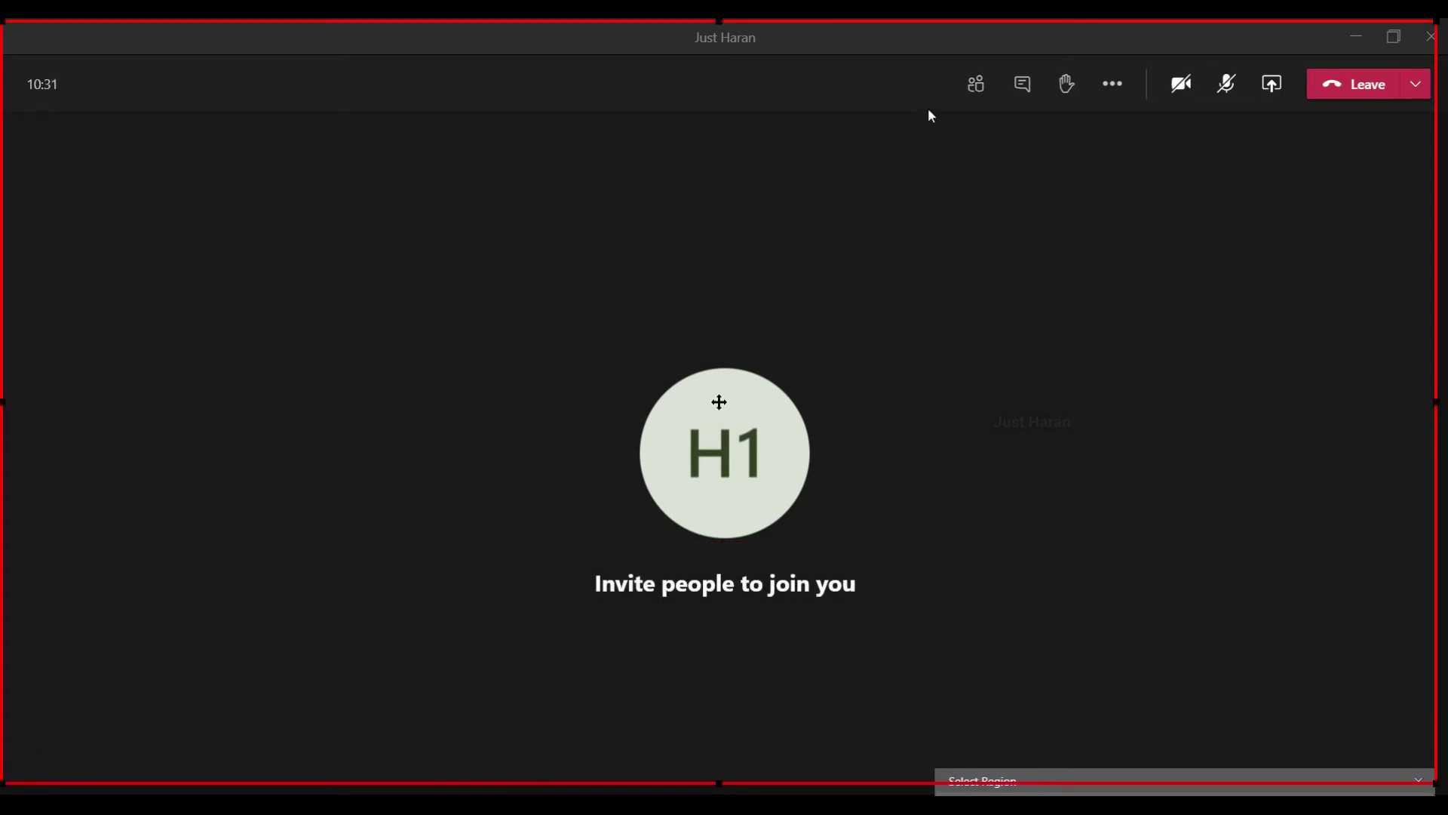
{"action": "left_click_drag", "start_coordinate": [718, 25], "coordinate": [723, 53]}
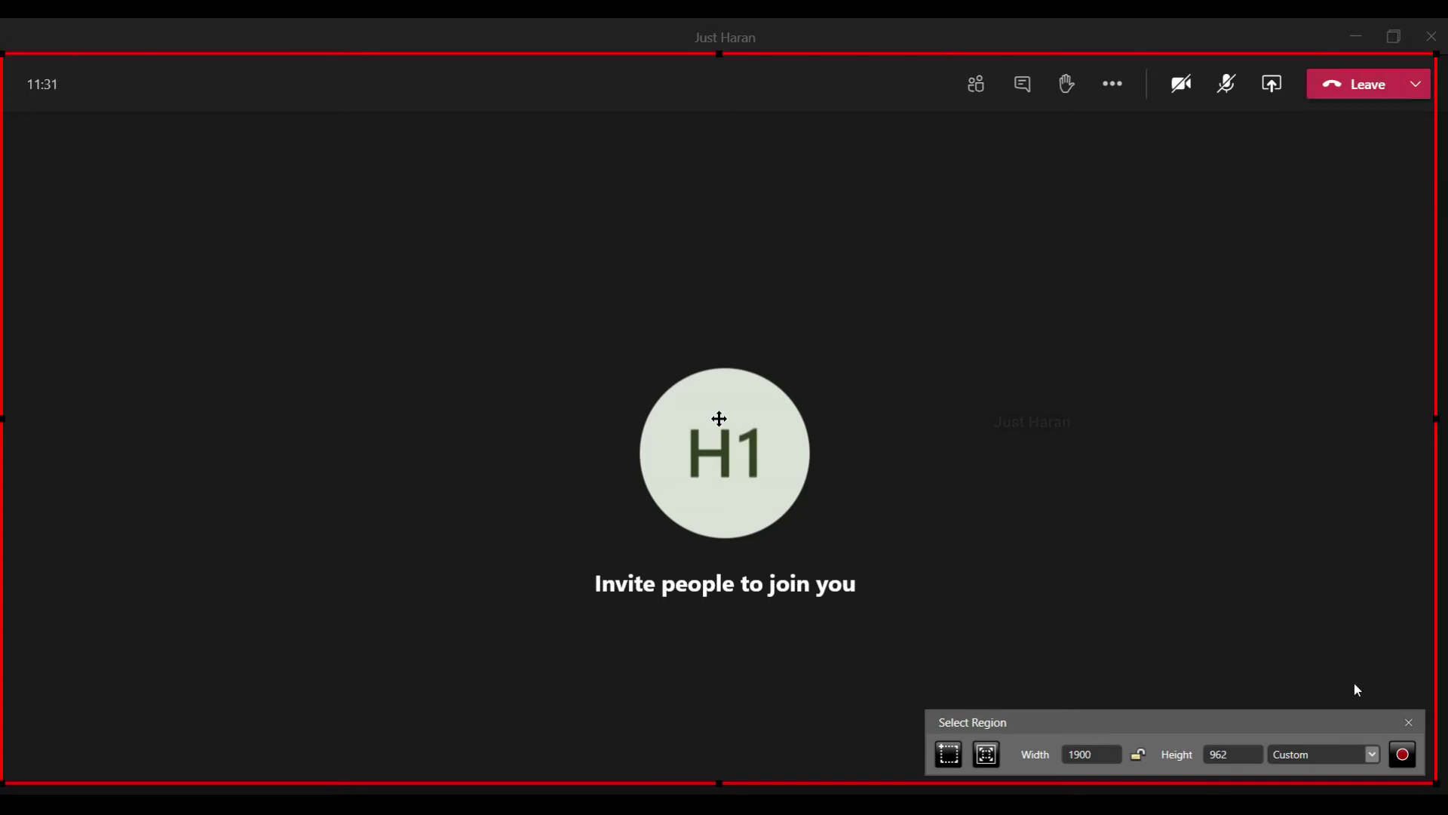
{"action": "left_click_drag", "start_coordinate": [718, 54], "coordinate": [719, 43]}
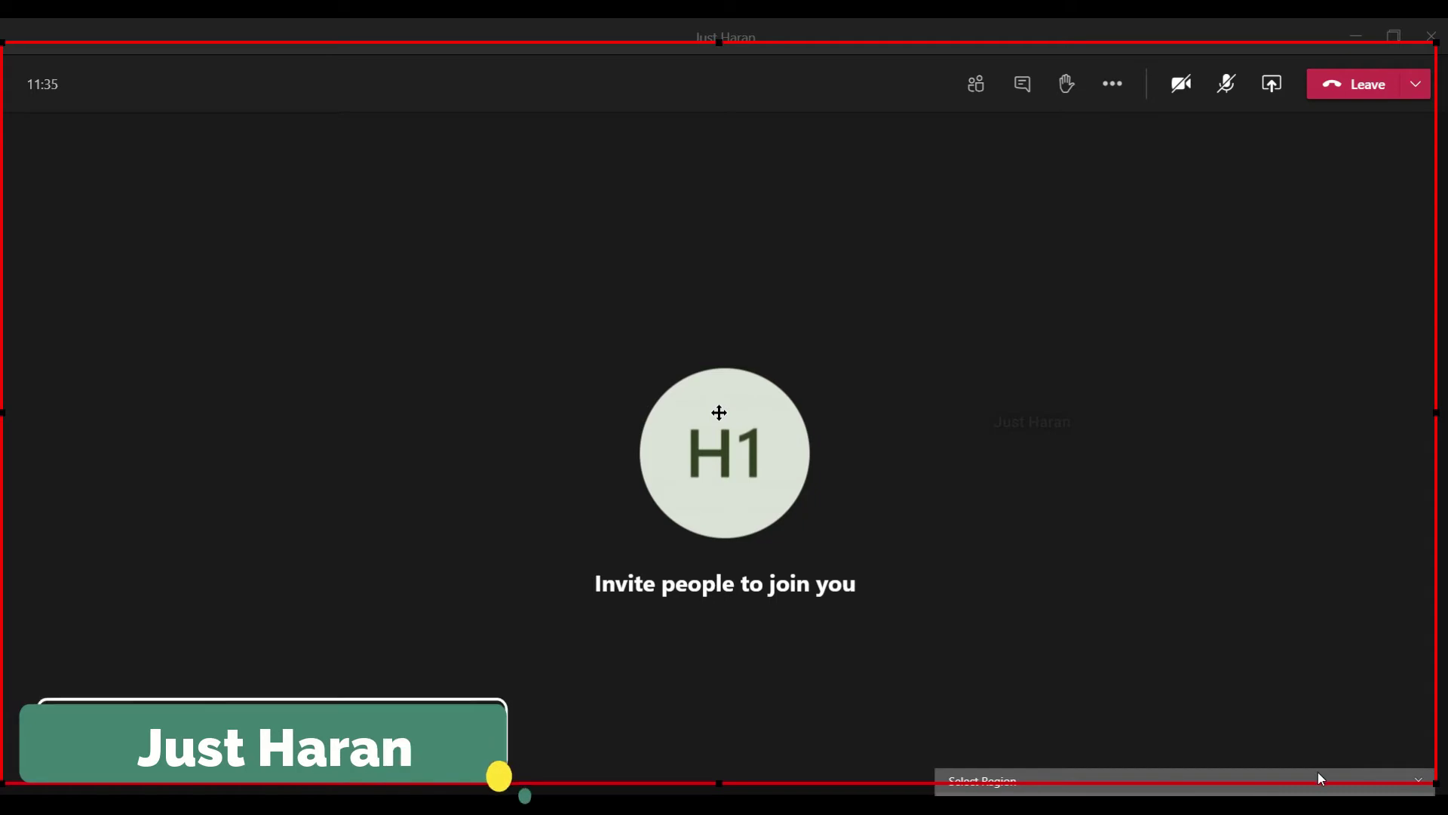
{"action": "mouse_move", "coordinate": [1319, 773]}
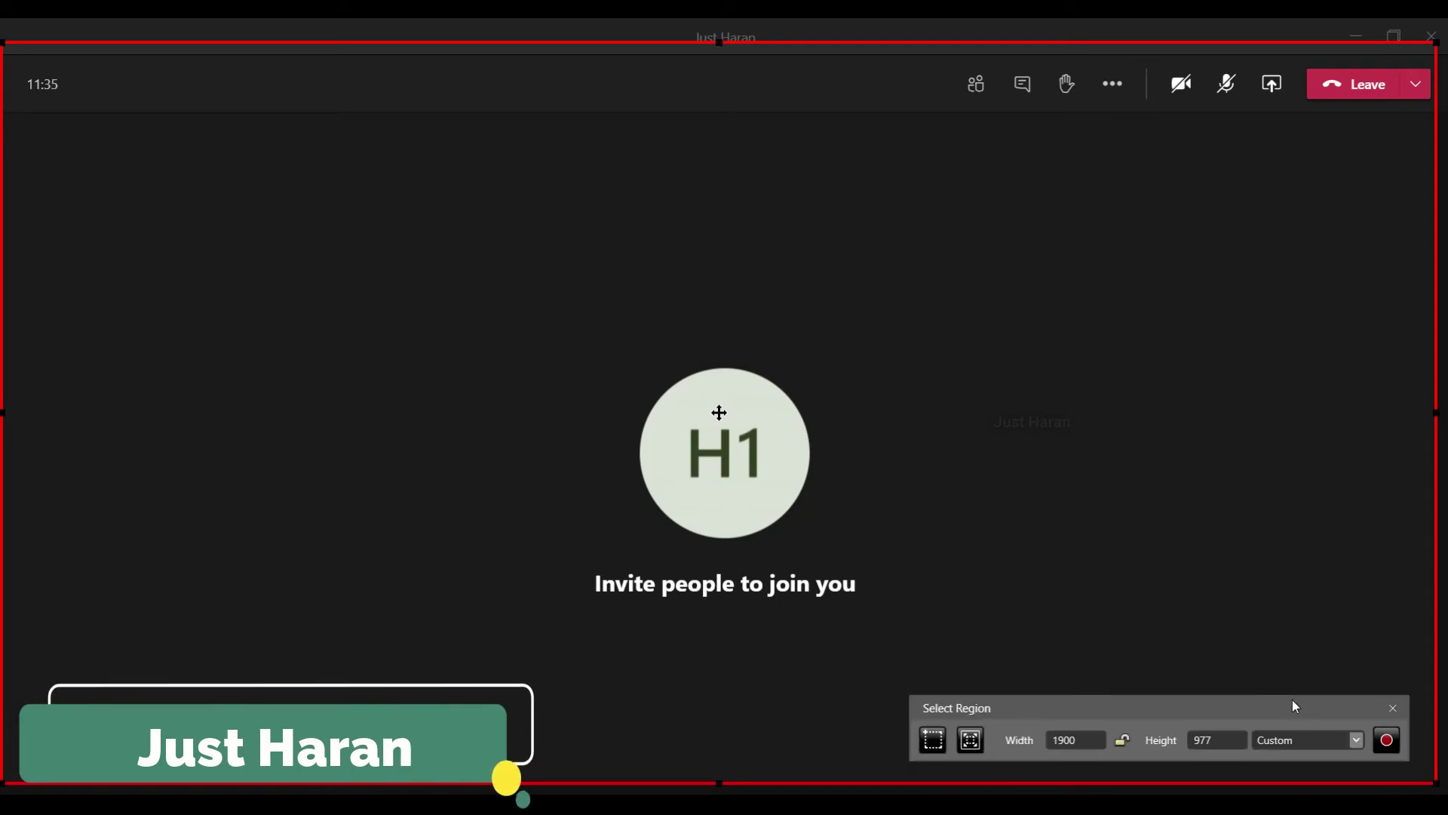
{"action": "left_click", "coordinate": [1388, 747]}
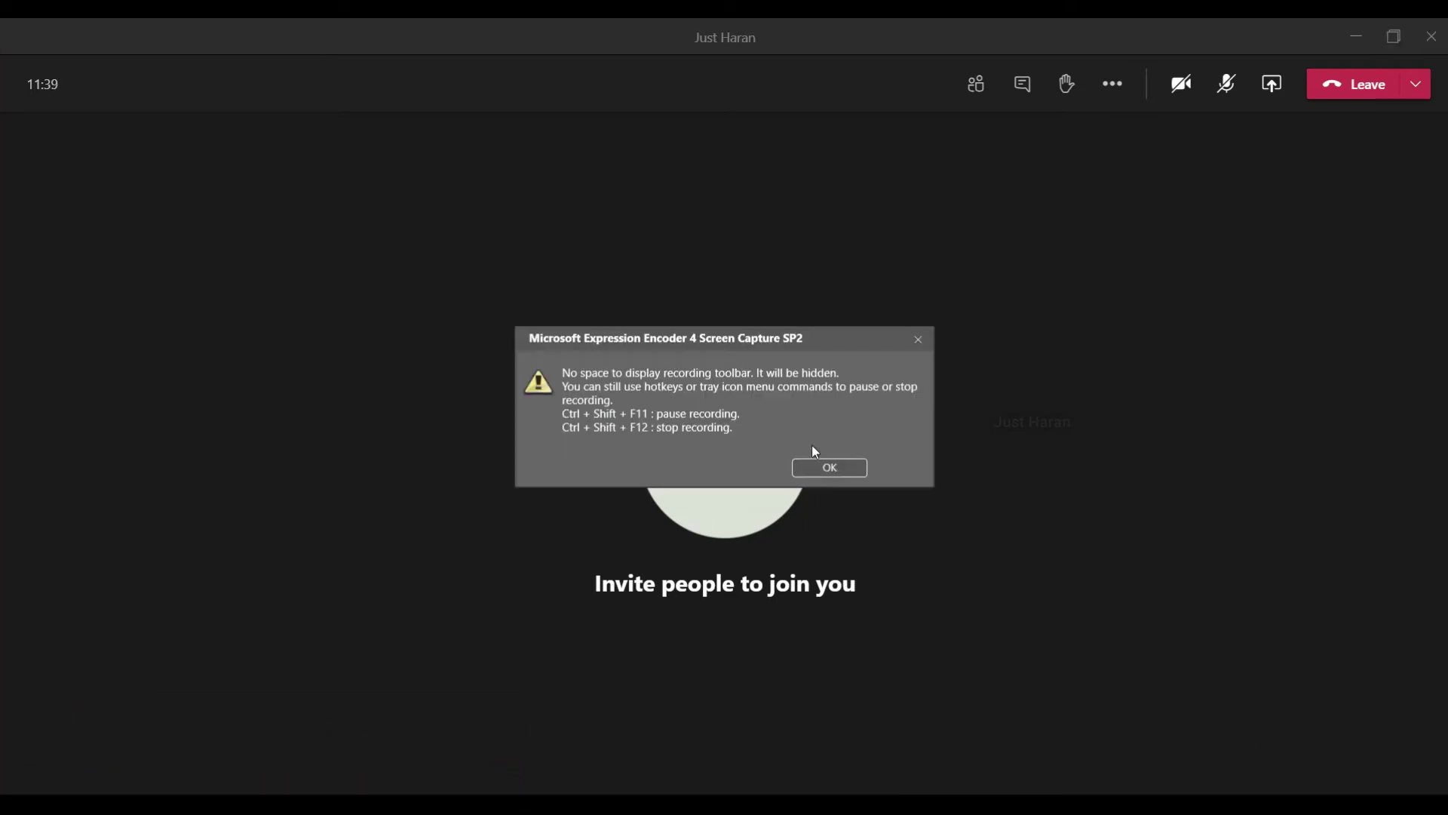
{"action": "left_click", "coordinate": [840, 472]}
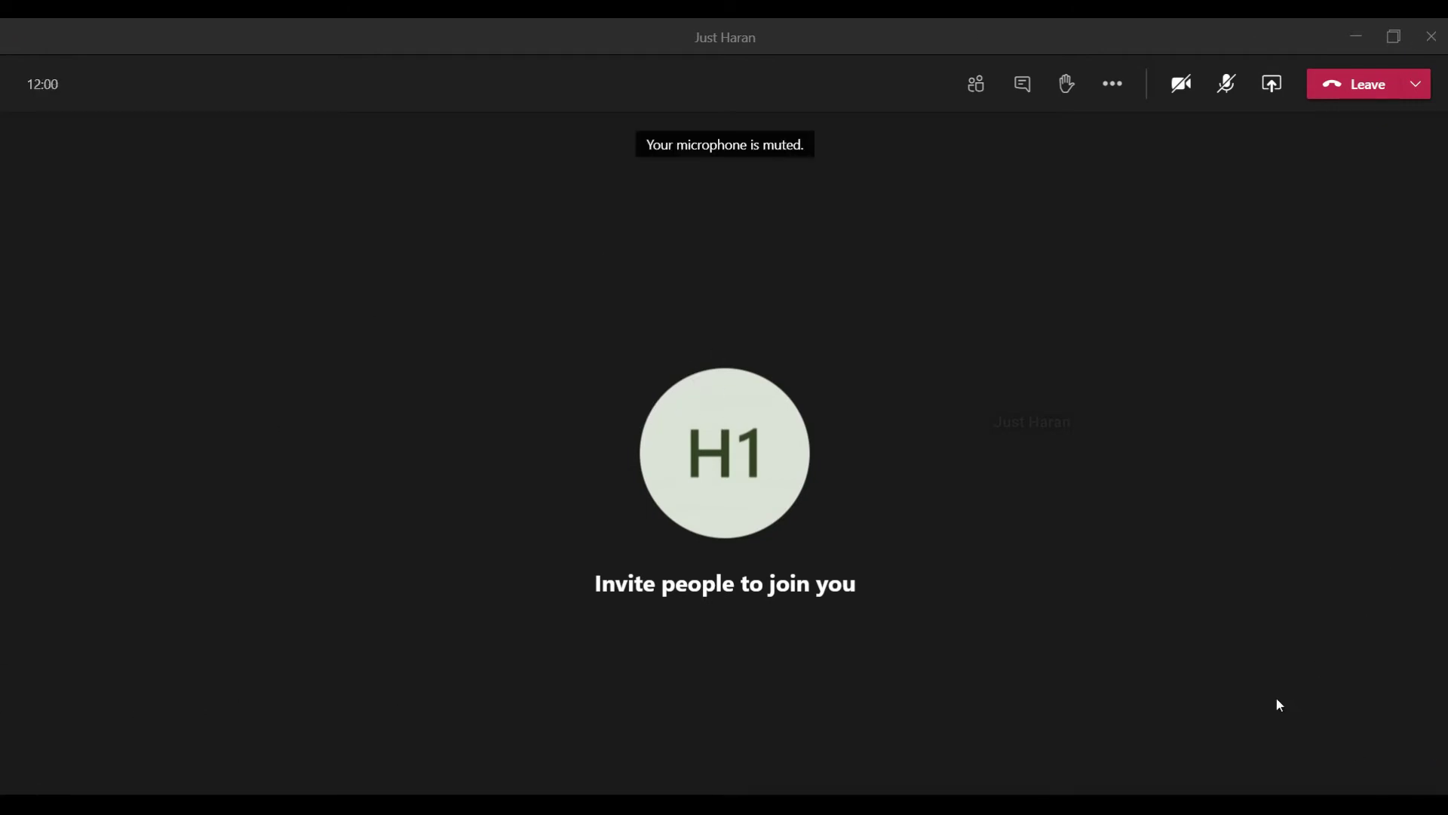
Show the recording toolbar of the running Expression Encoder screen capture and stop the capture.
{"action": "left_click", "coordinate": [1218, 804]}
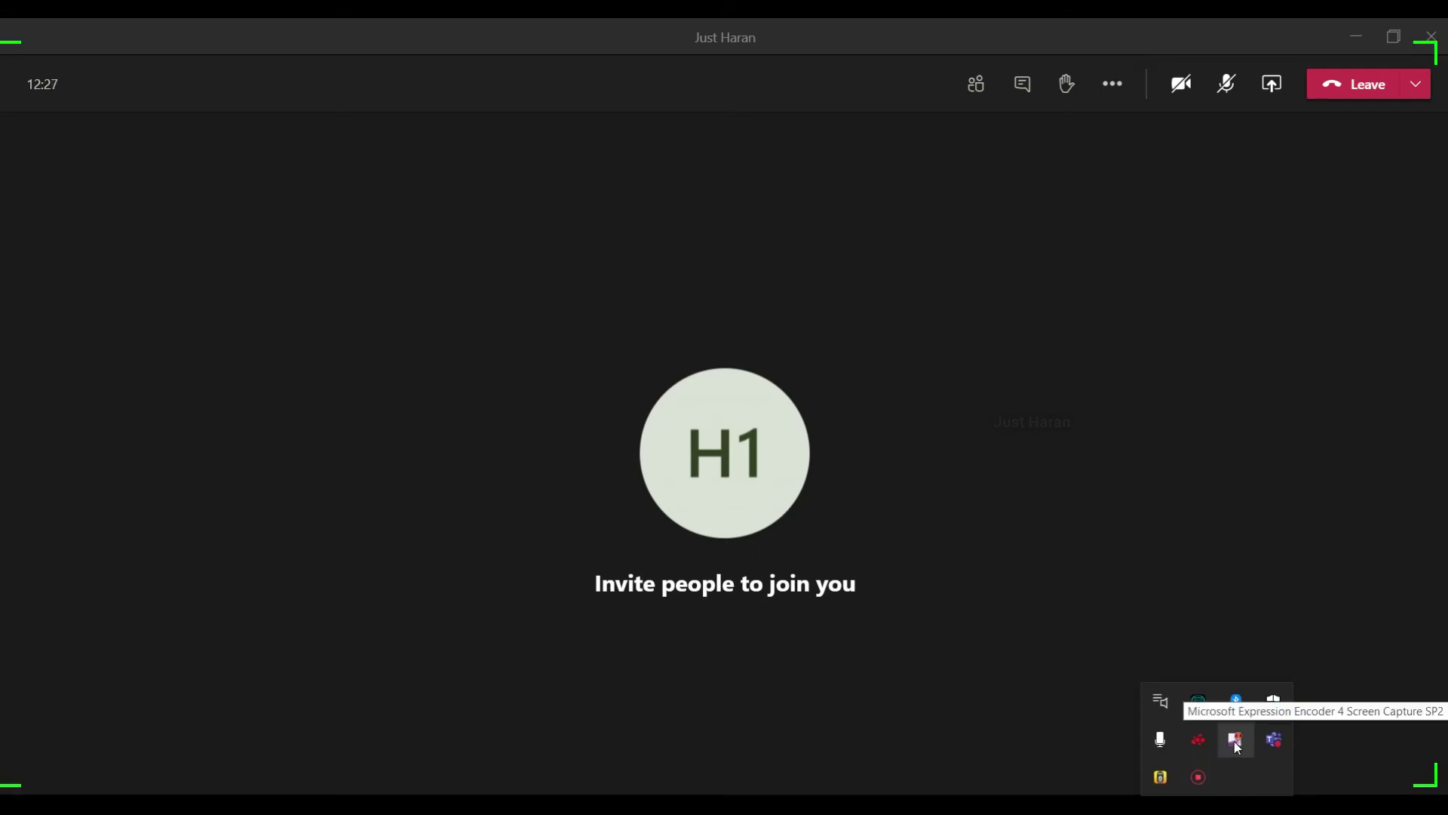
{"action": "right_click", "coordinate": [1235, 740]}
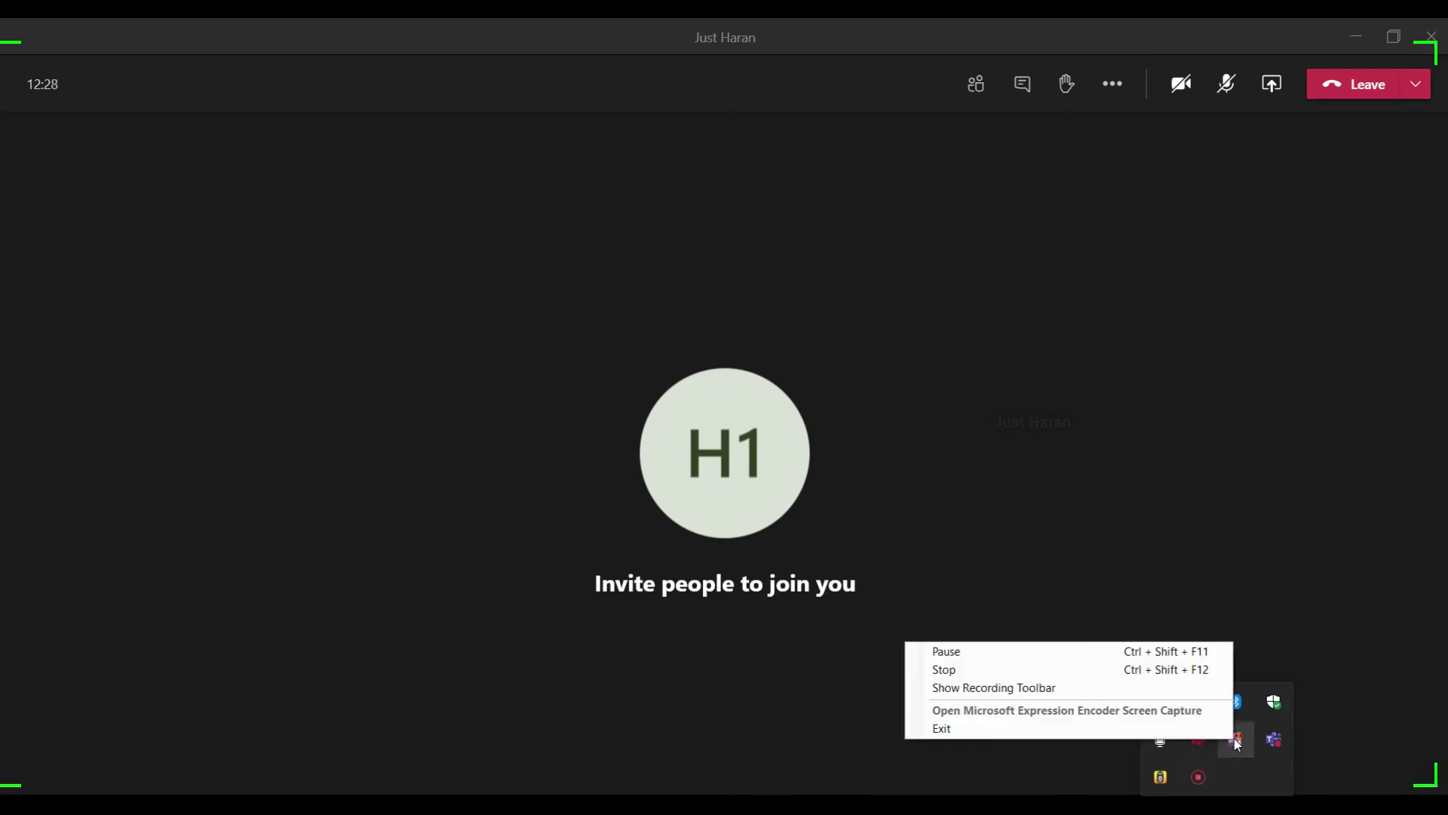
{"action": "left_click", "coordinate": [1015, 688]}
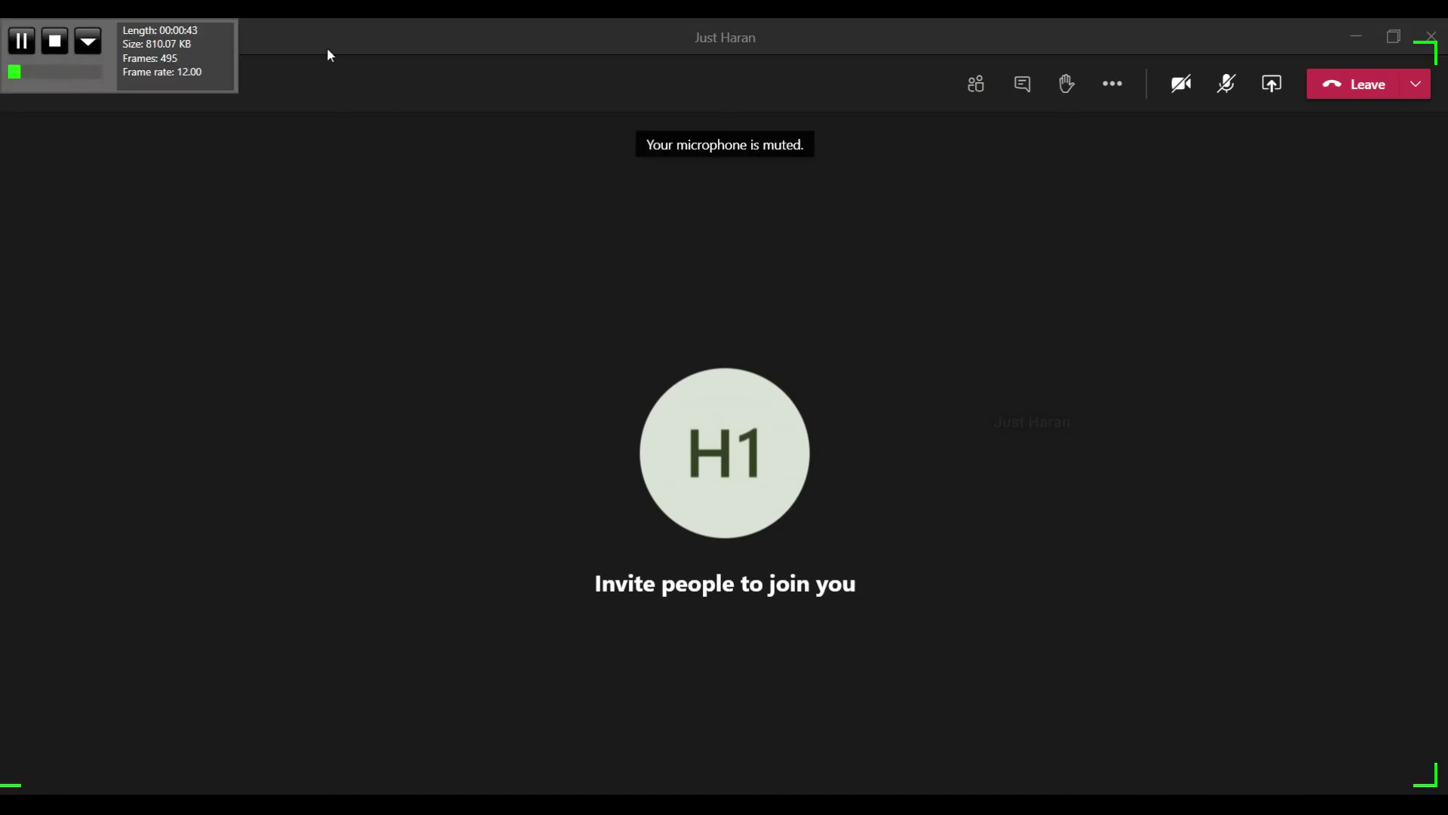
{"action": "left_click", "coordinate": [60, 43]}
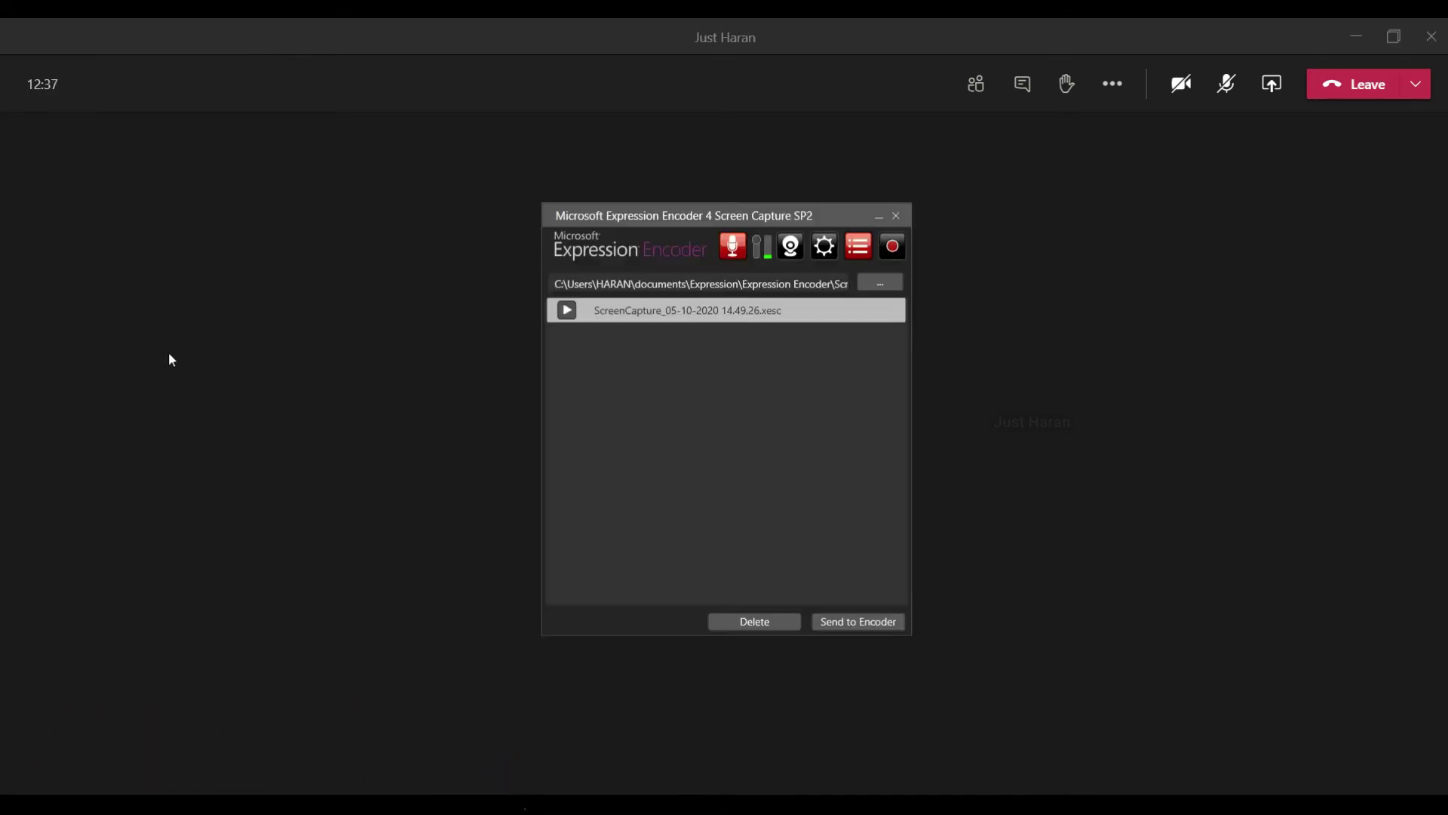
Send the capture ScreenCapture_05-10-2020 14.49.26.xesc to Expression Encoder and encode the clip.
{"action": "left_click_drag", "start_coordinate": [664, 210], "coordinate": [664, 169]}
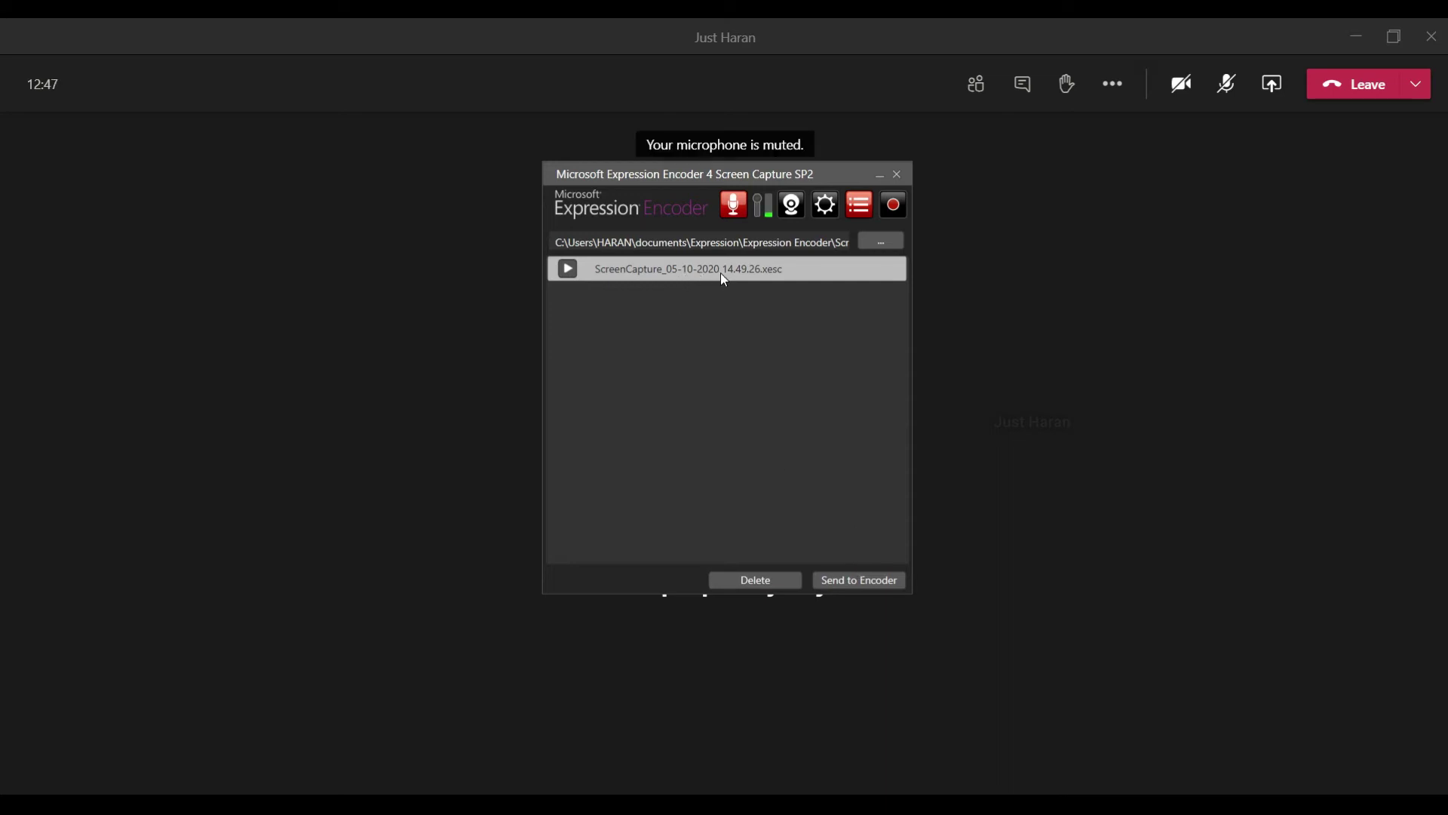
{"action": "left_click", "coordinate": [799, 432]}
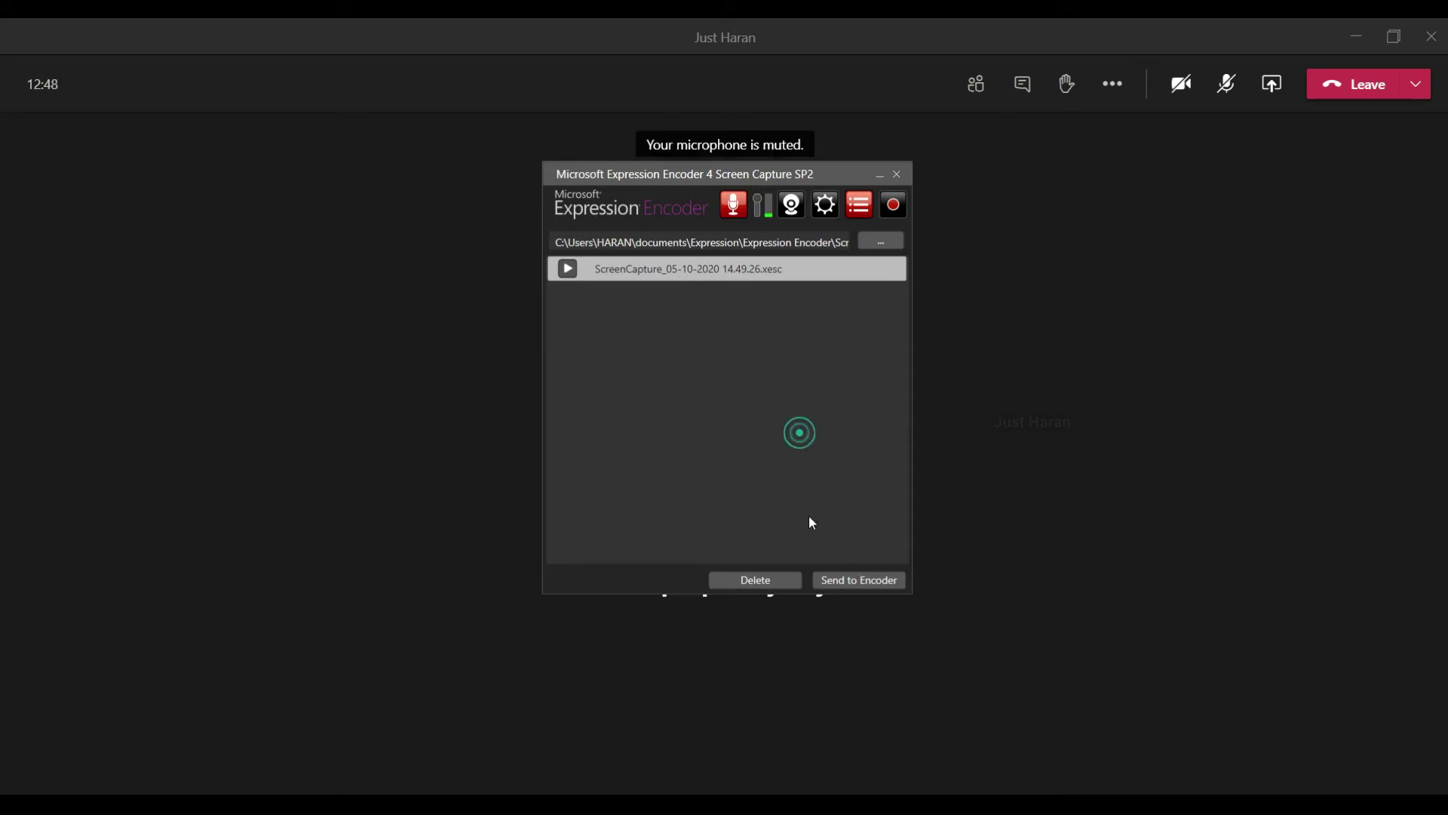
{"action": "left_click", "coordinate": [857, 581]}
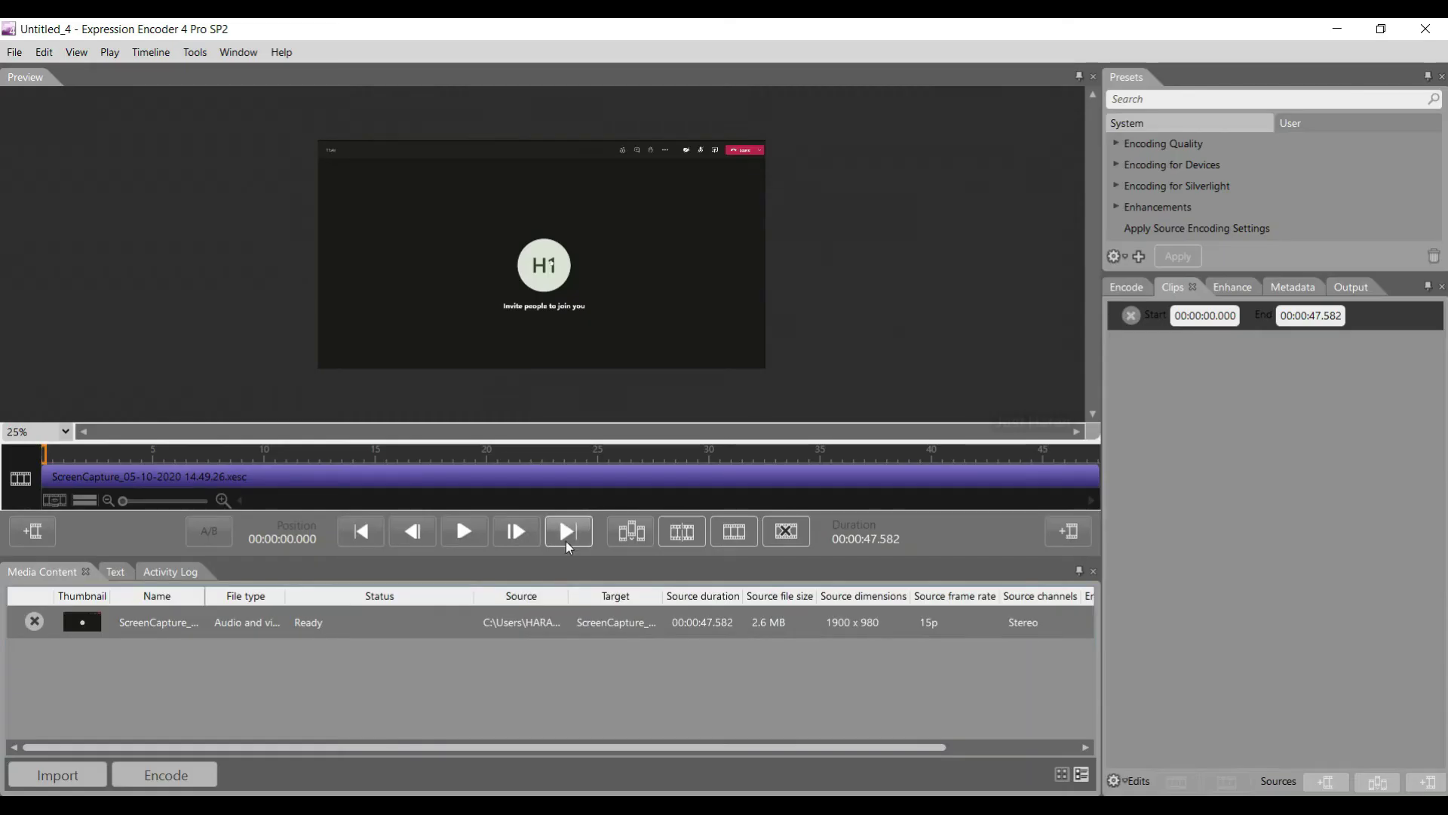
{"action": "left_click_drag", "start_coordinate": [147, 474], "coordinate": [202, 473]}
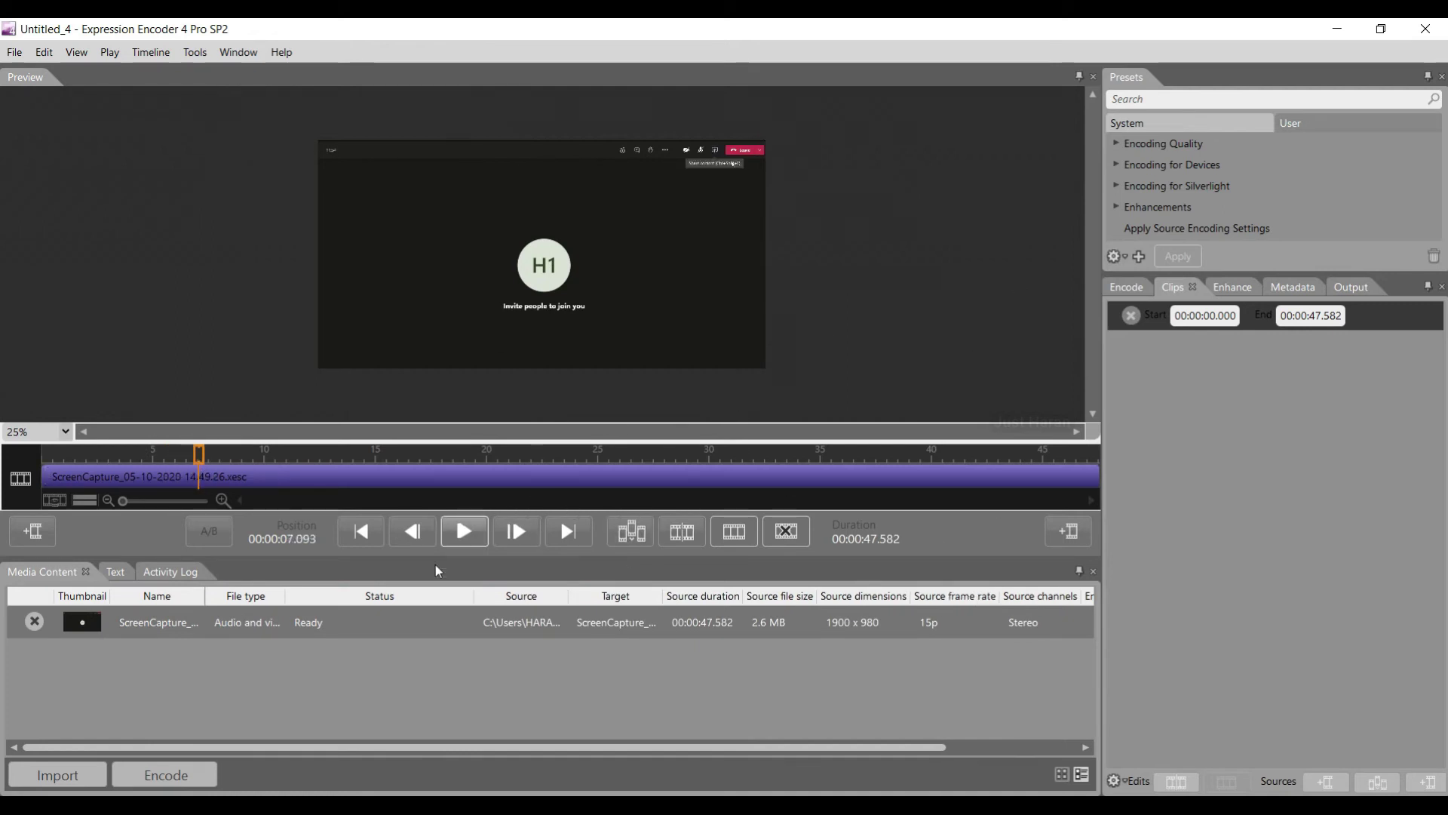
{"action": "left_click", "coordinate": [164, 782]}
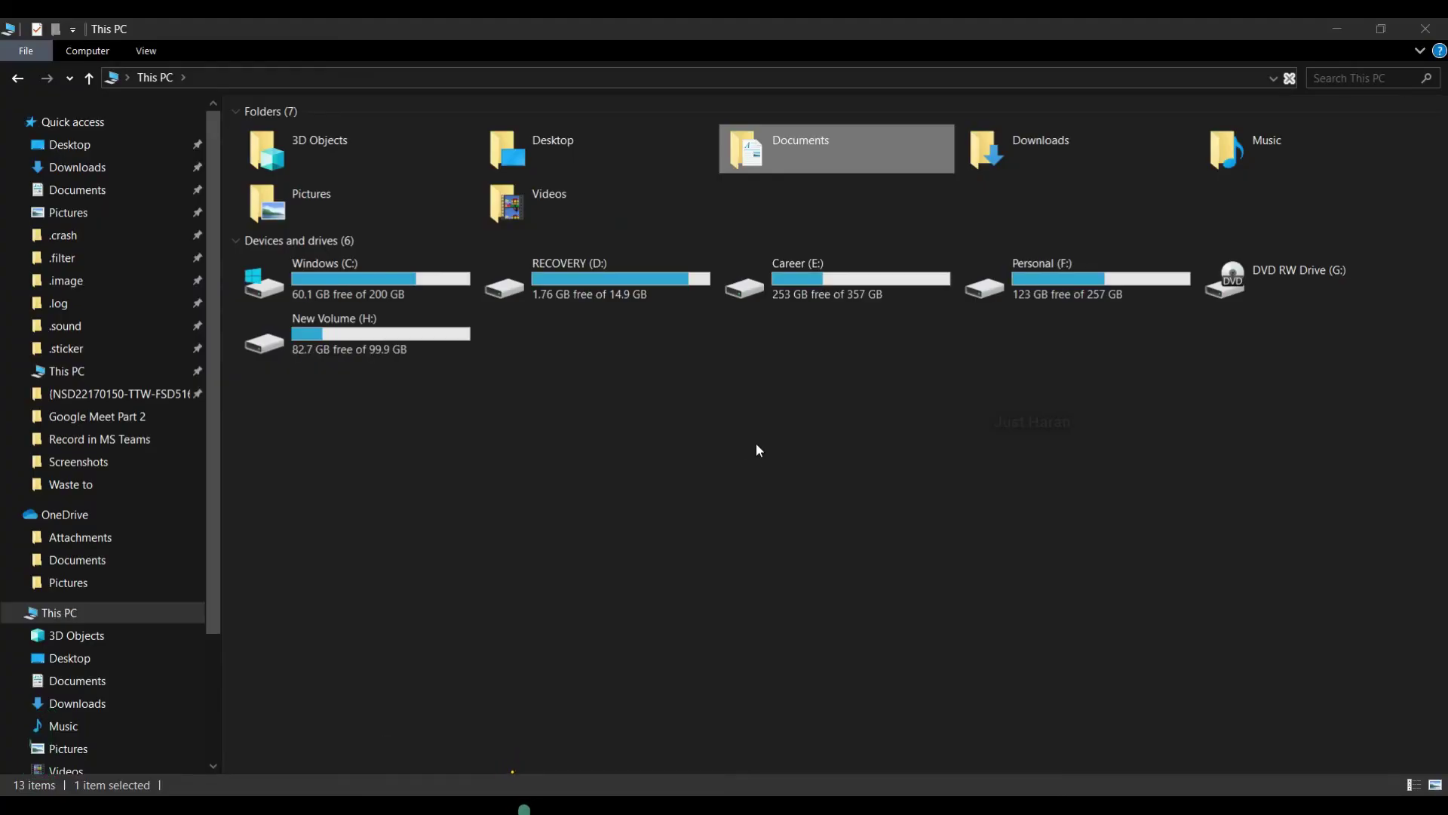
Browse to Documents\Expression\Expression Encoder\Output, open the job folder dated 05-10-2020 14.51.18, and select the ScreenCapture_05-10-2020 14.49.26 WMV file.
{"action": "double_click", "coordinate": [804, 160]}
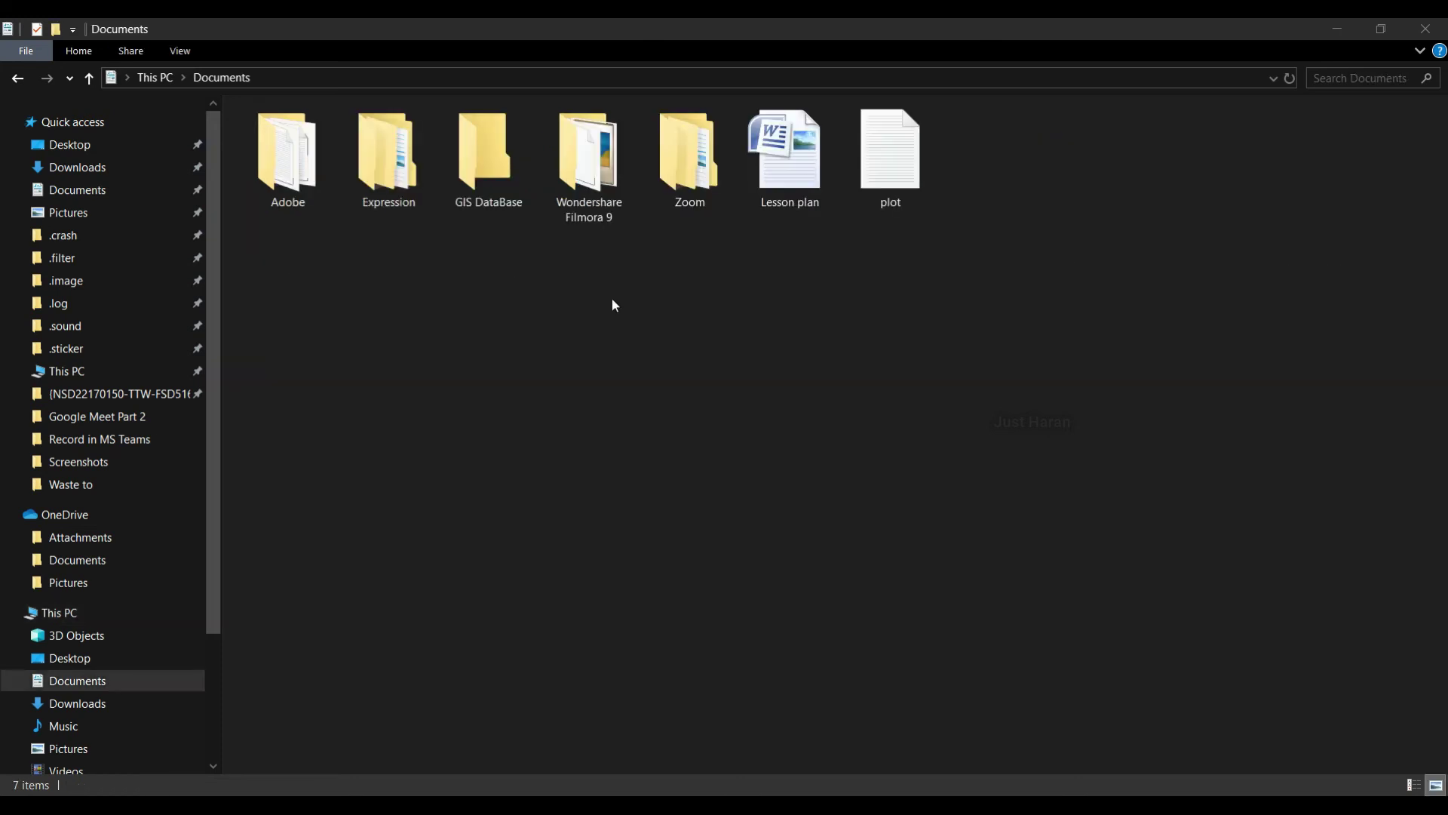
{"action": "left_click", "coordinate": [383, 170]}
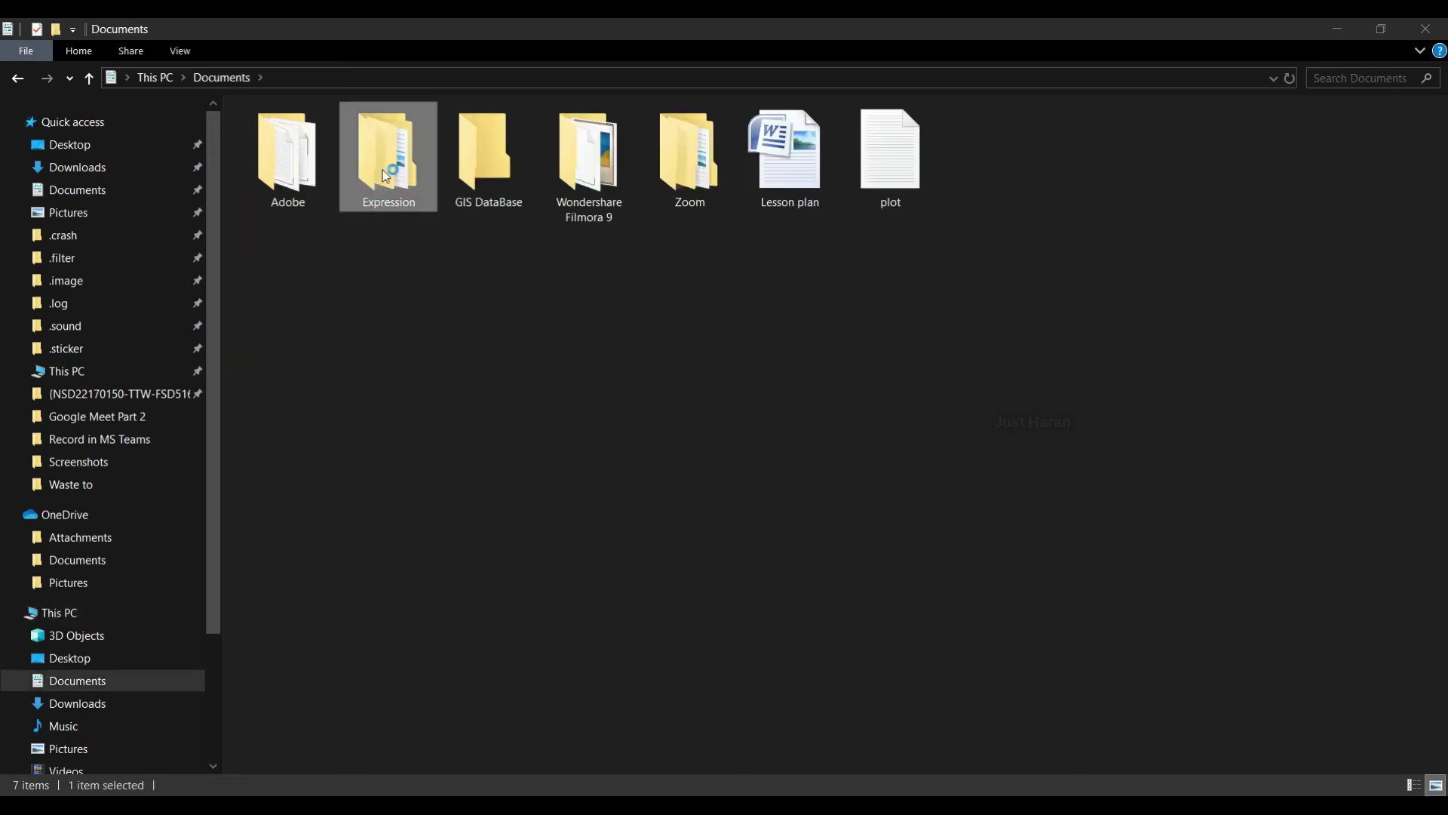
{"action": "double_click", "coordinate": [385, 176]}
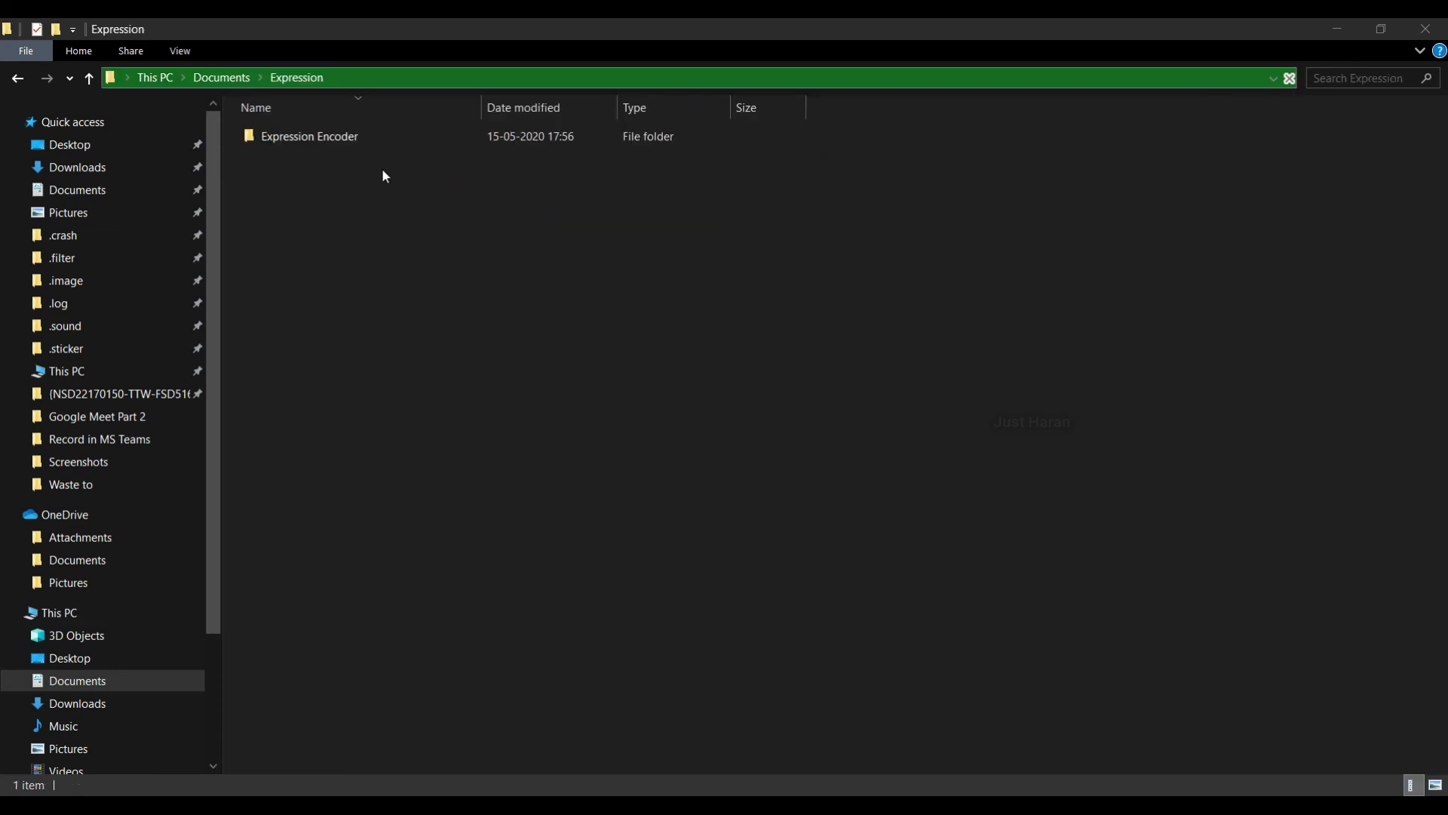
{"action": "double_click", "coordinate": [337, 140]}
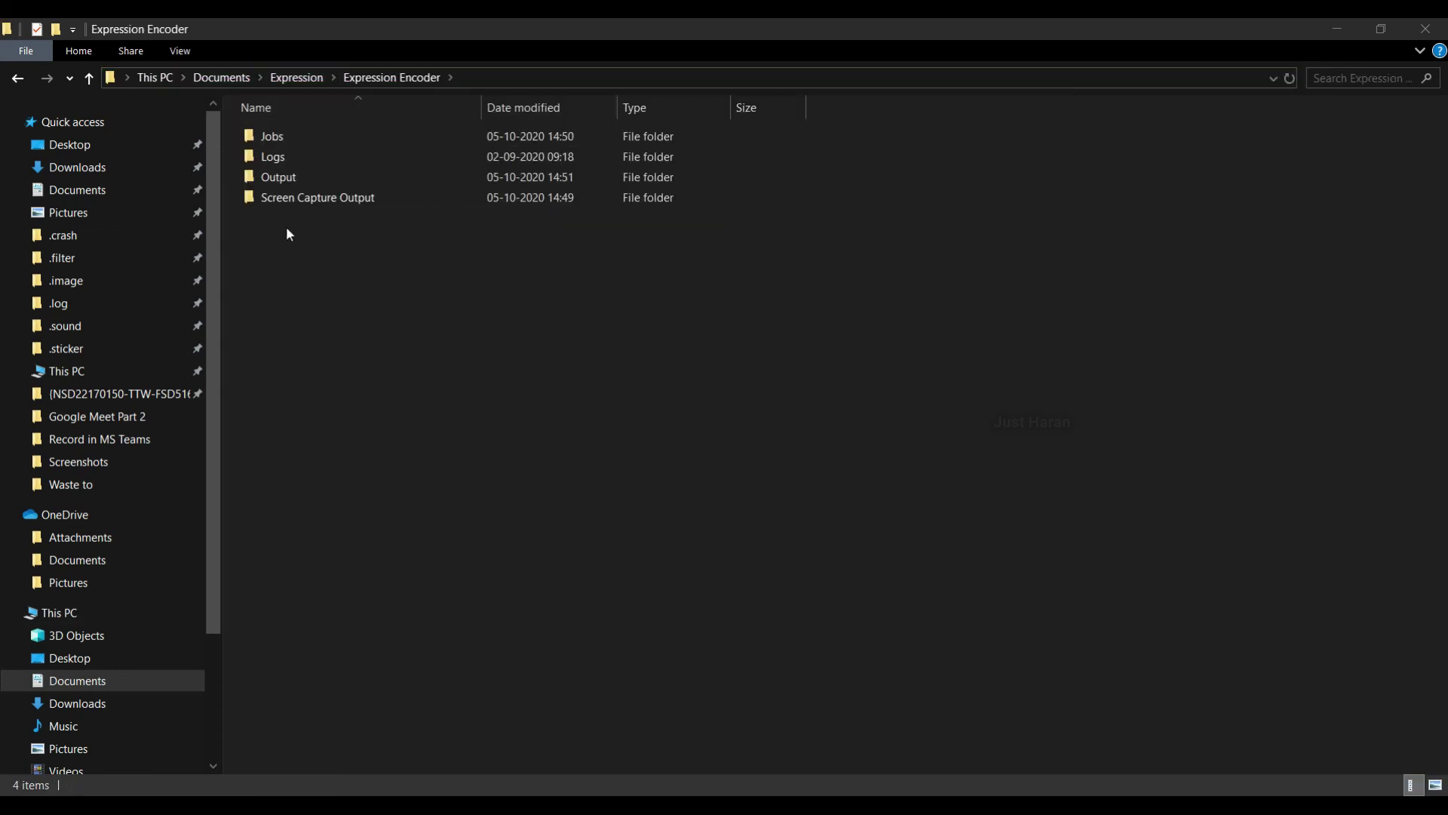
{"action": "double_click", "coordinate": [291, 181]}
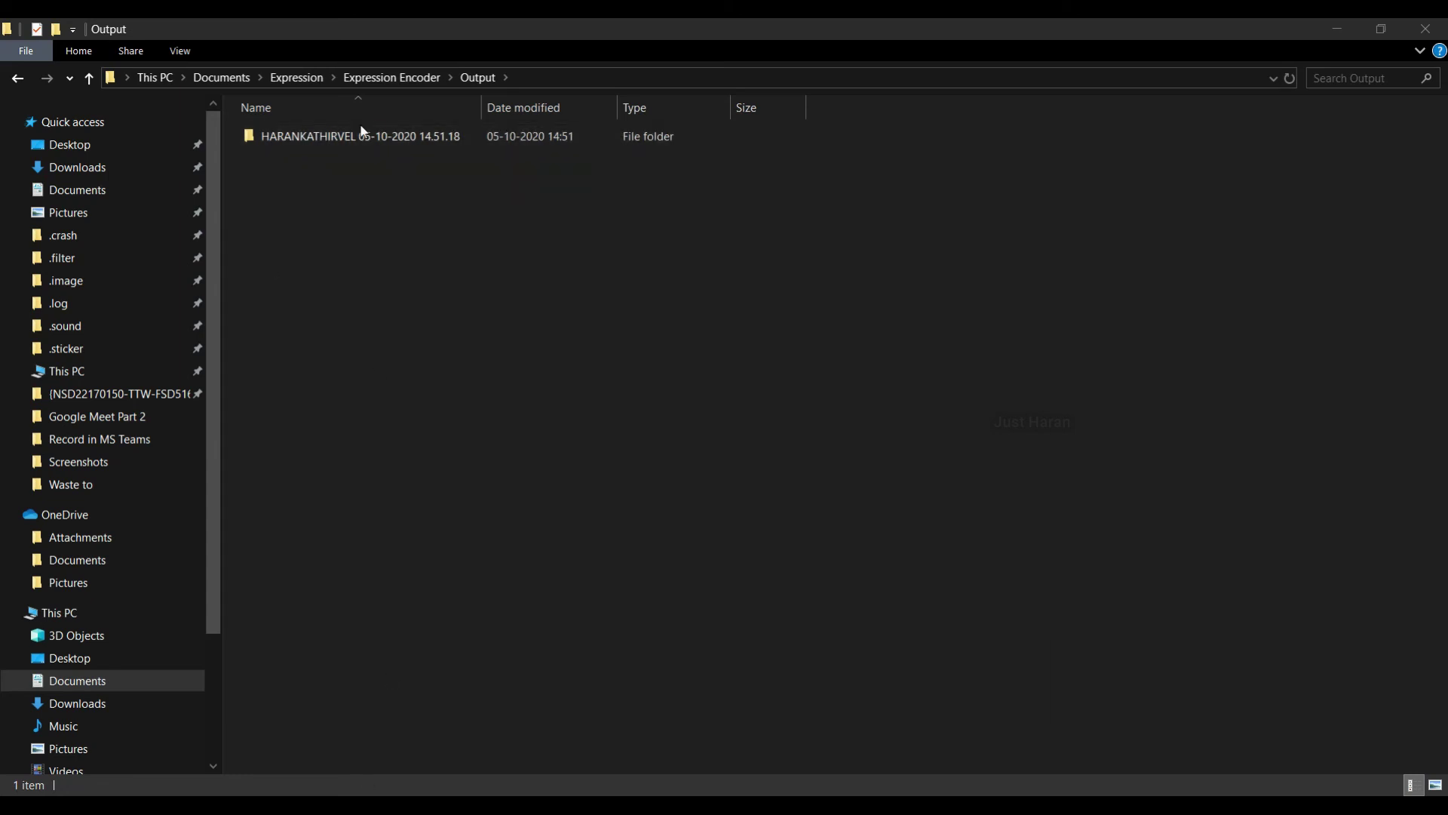
{"action": "double_click", "coordinate": [310, 138]}
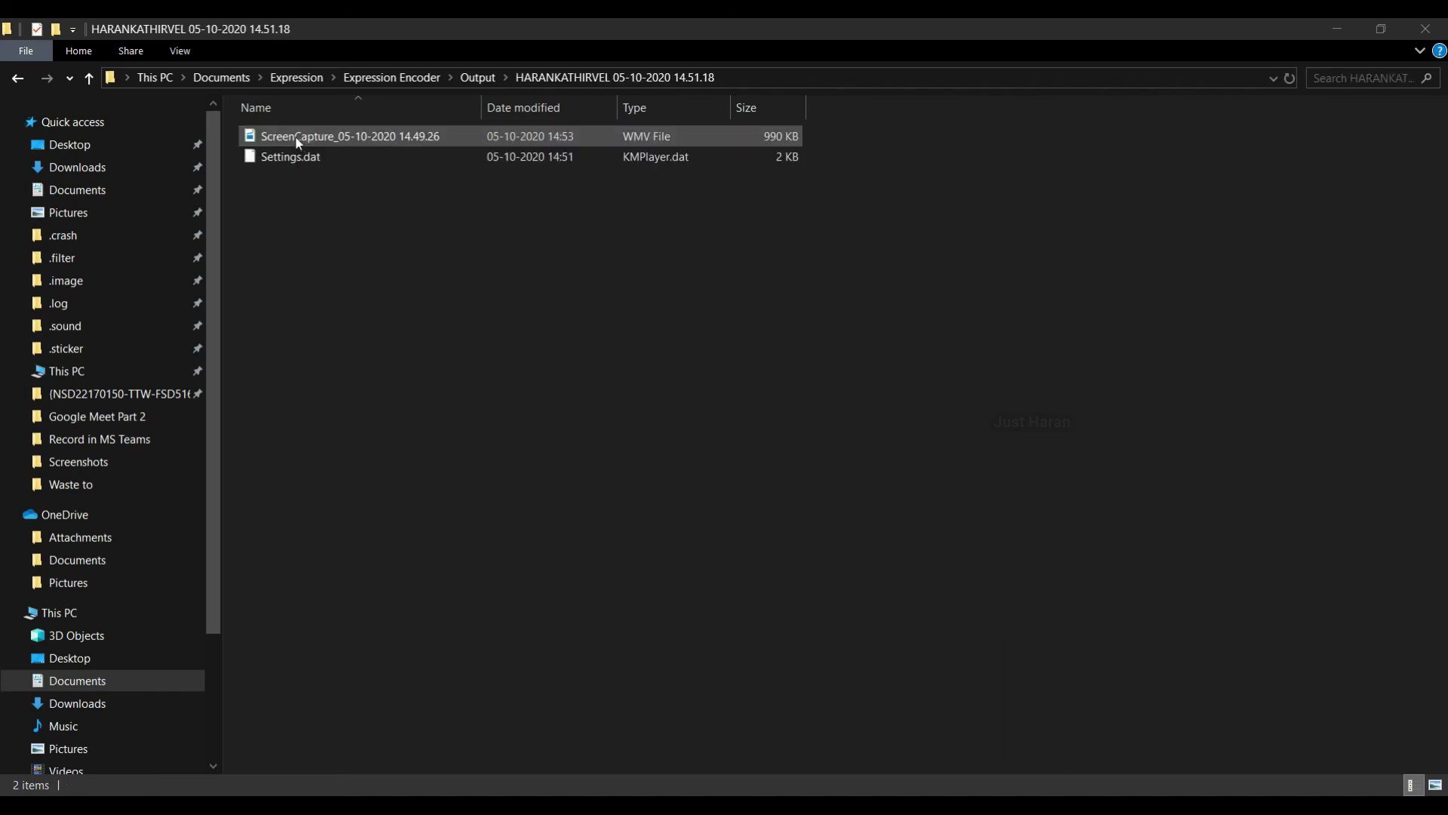
{"action": "left_click", "coordinate": [303, 138]}
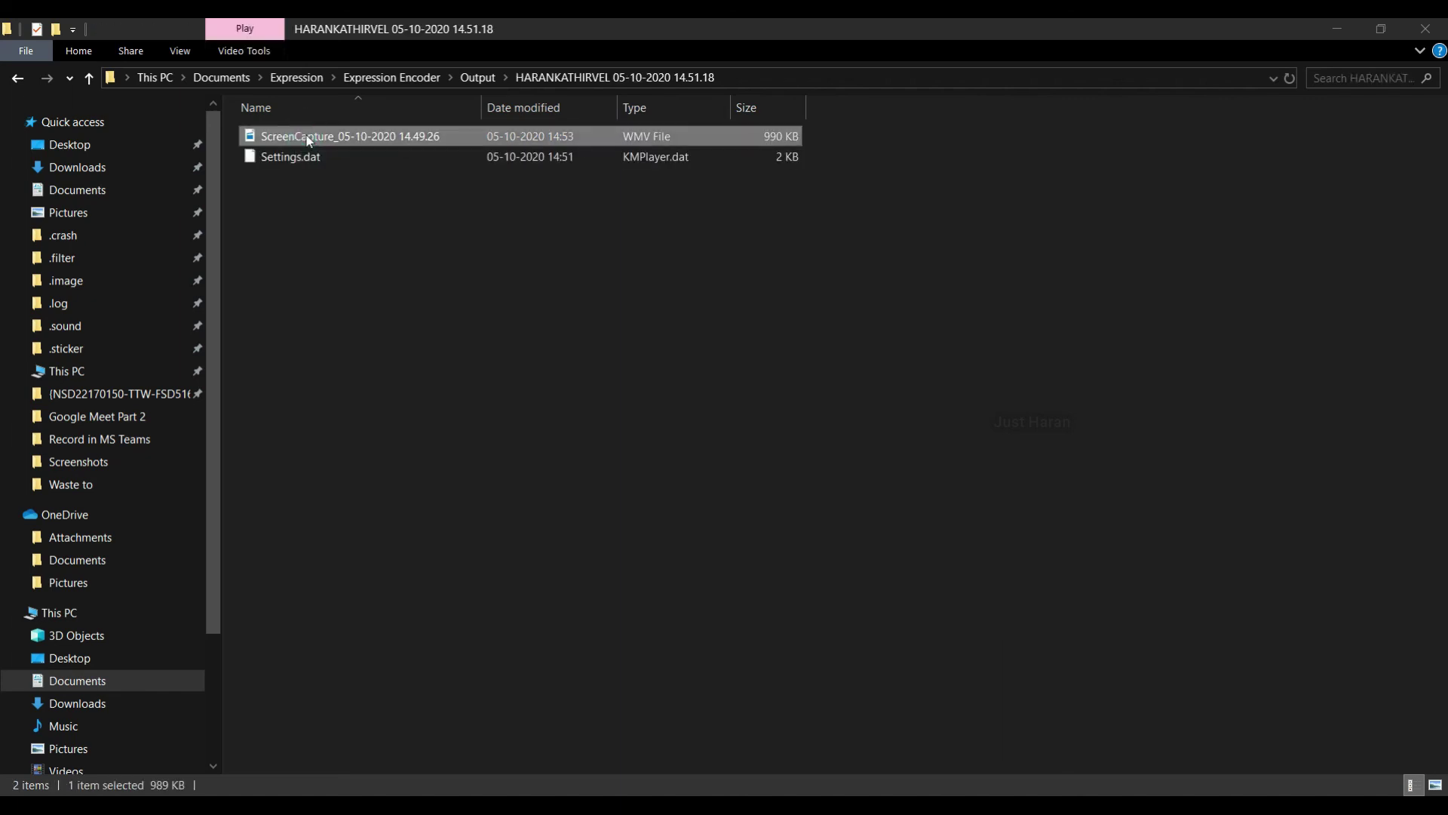